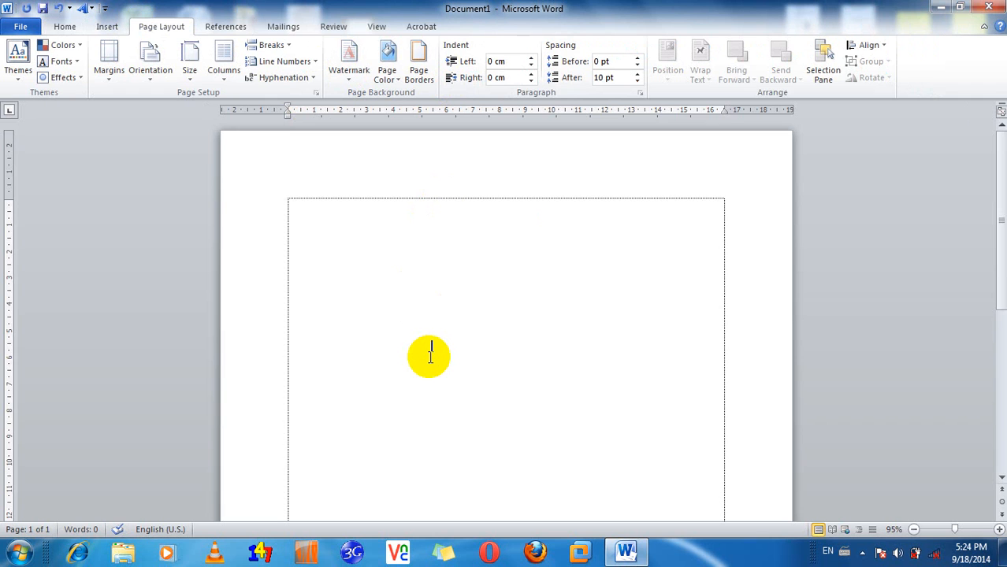
Apply the diagonal CONFIDENTIAL 1 watermark to the pages of the blank document
{"action": "scroll", "coordinate": [430, 356], "scroll_direction": "down", "scroll_amount": 10}
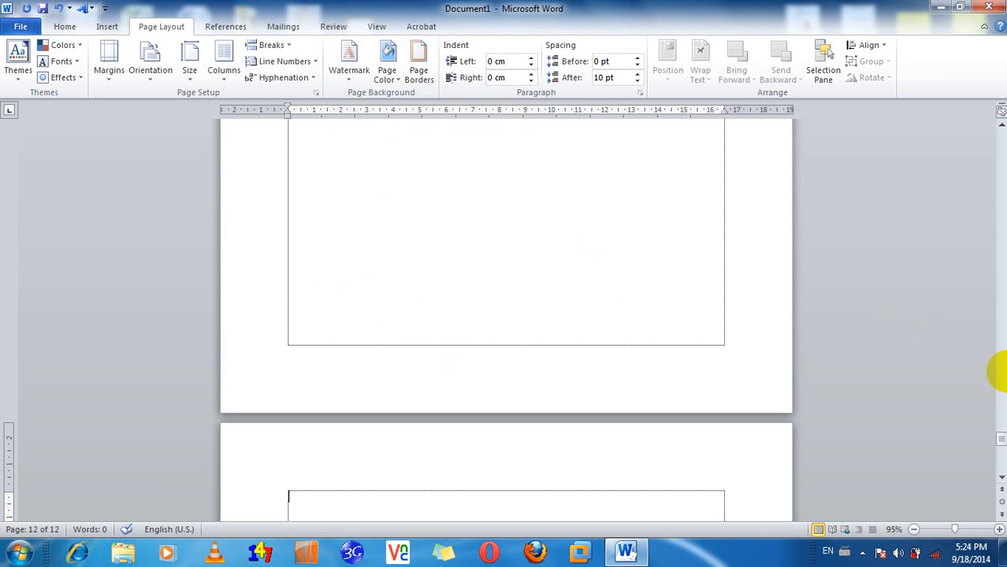
{"action": "left_click_drag", "start_coordinate": [1002, 447], "coordinate": [1001, 125]}
{"action": "left_click", "coordinate": [645, 247]}
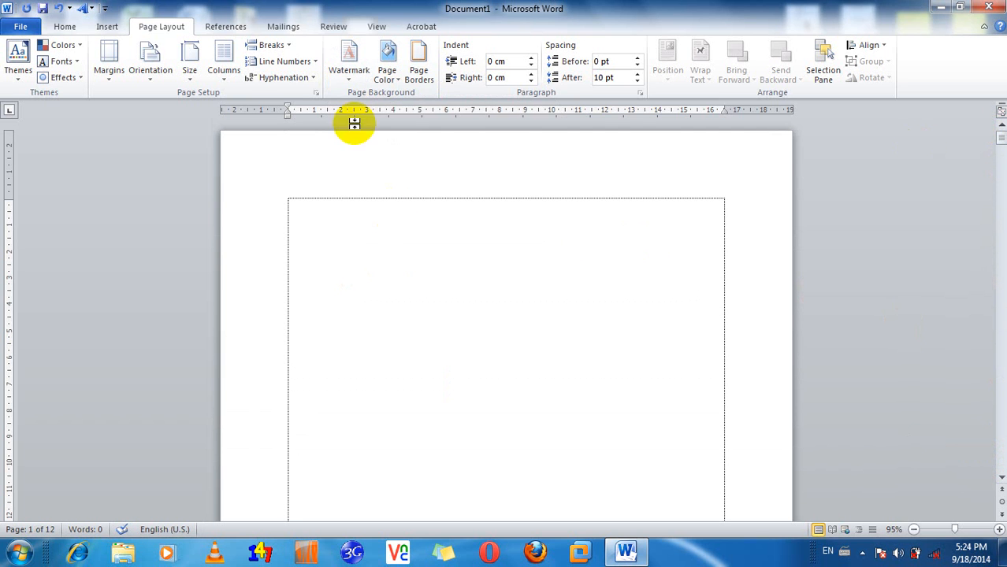
{"action": "left_click", "coordinate": [347, 75]}
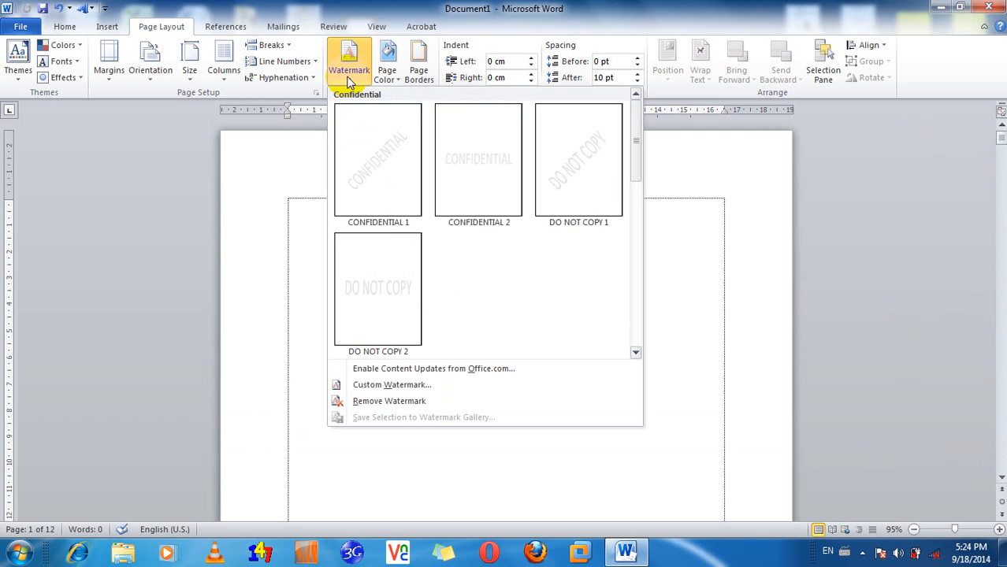
{"action": "left_click", "coordinate": [385, 174]}
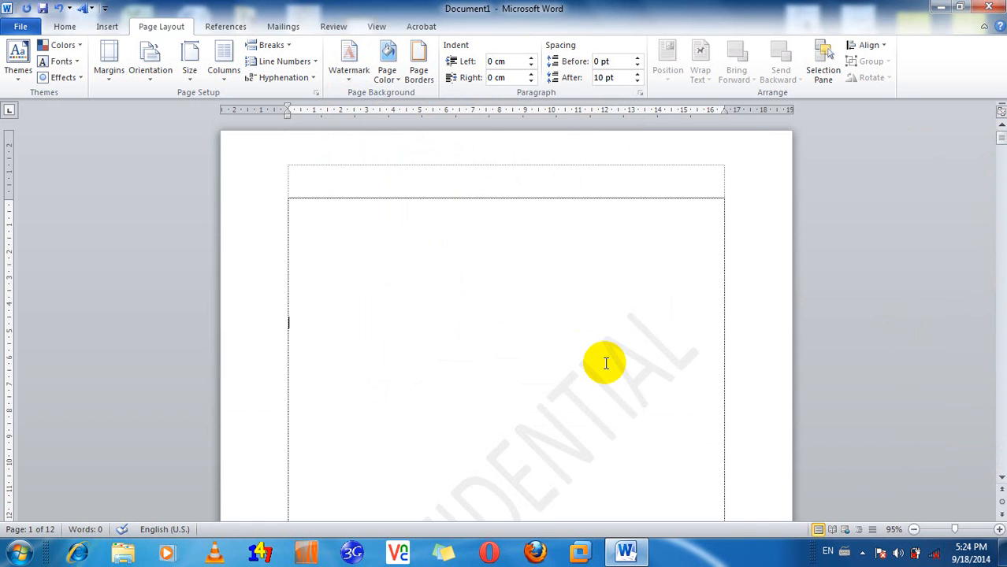
{"action": "scroll", "coordinate": [606, 362], "scroll_direction": "down", "scroll_amount": 15}
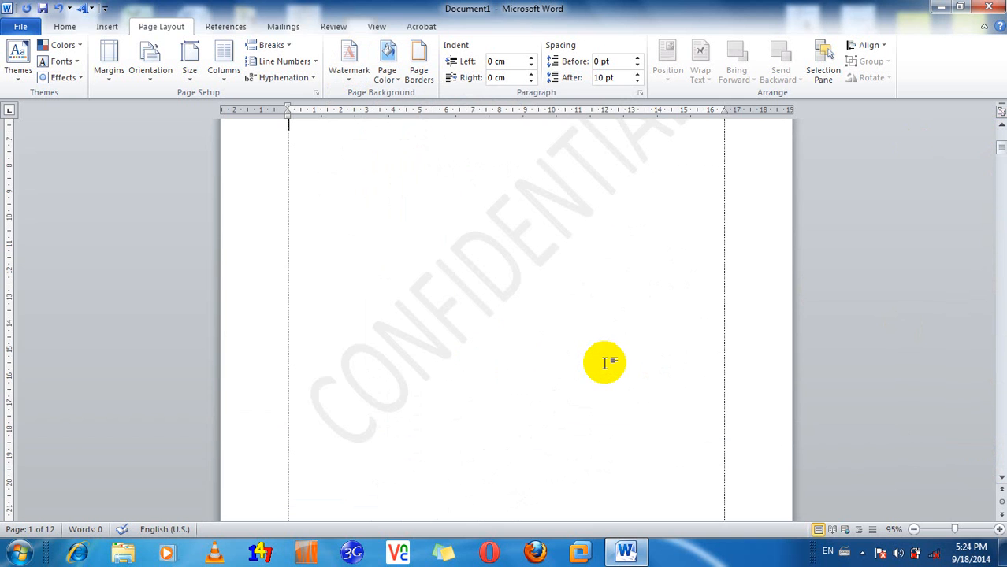
{"action": "left_click", "coordinate": [1001, 132]}
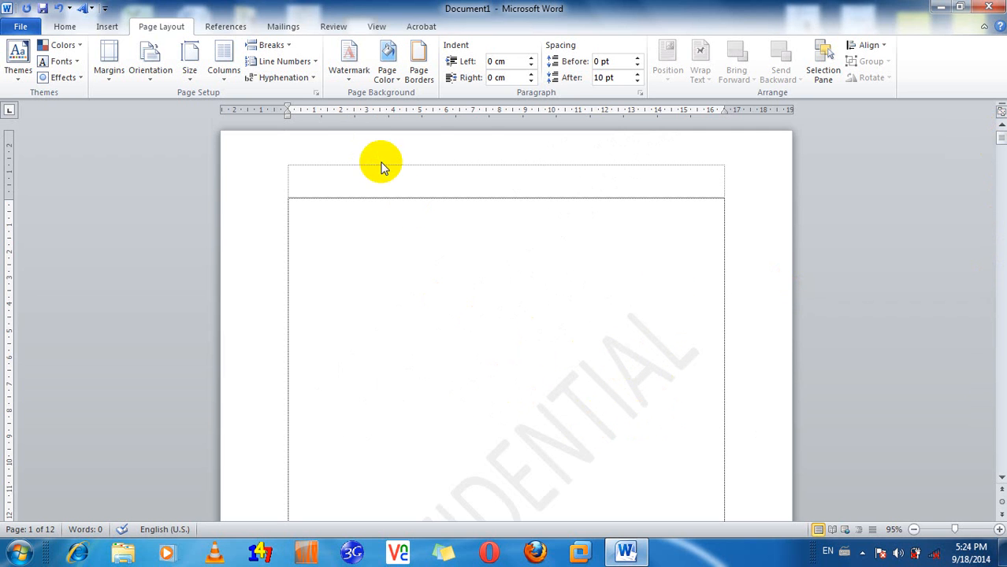
Start a custom text watermark for the document and set its language to Khmer
{"action": "left_click", "coordinate": [349, 84]}
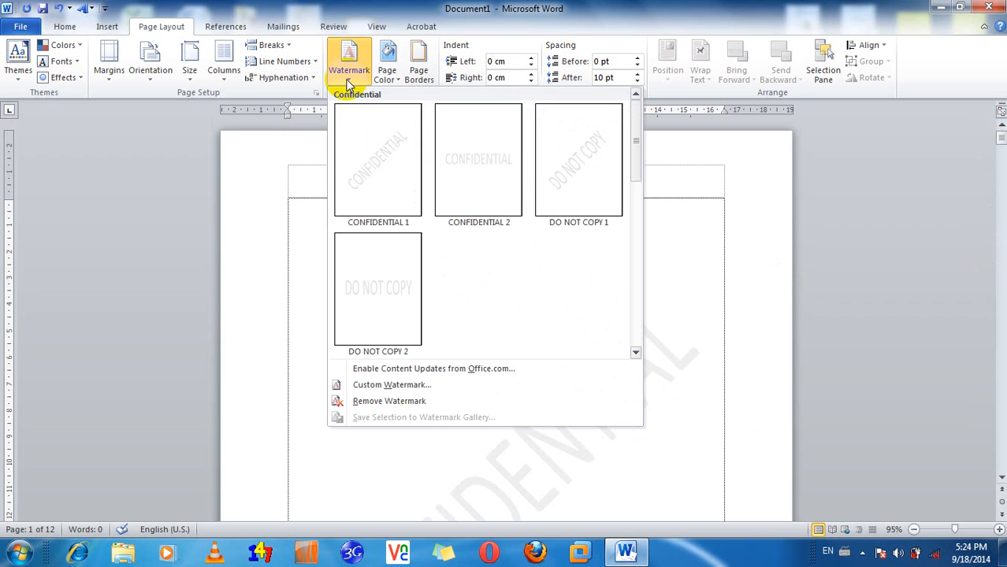
{"action": "left_click", "coordinate": [387, 386]}
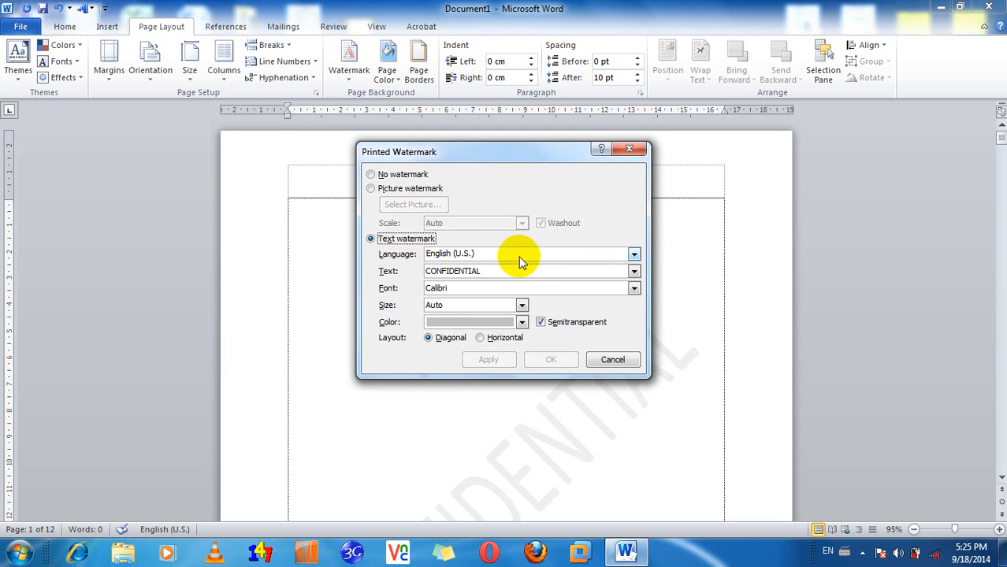
{"action": "left_click", "coordinate": [635, 254]}
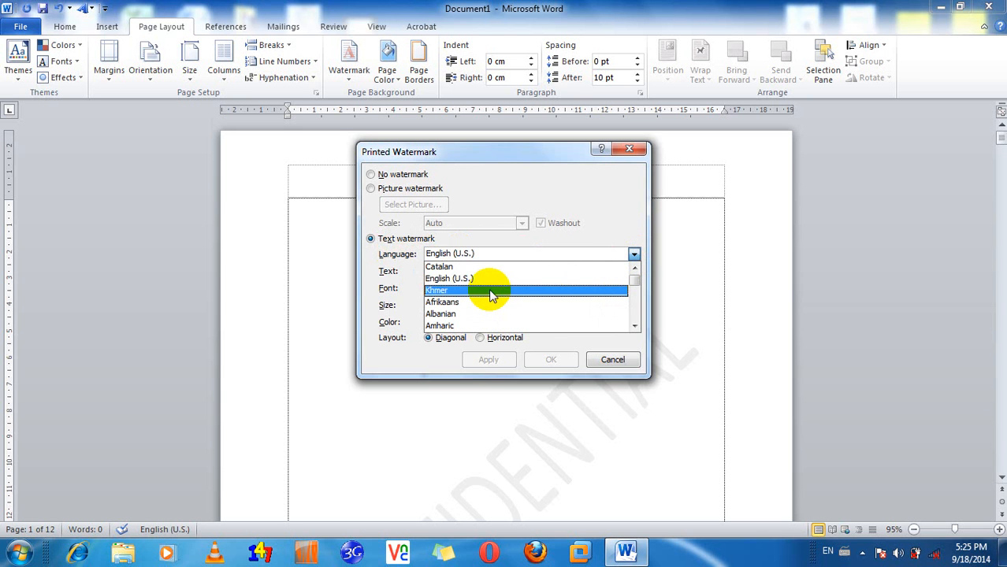
{"action": "left_click", "coordinate": [493, 290]}
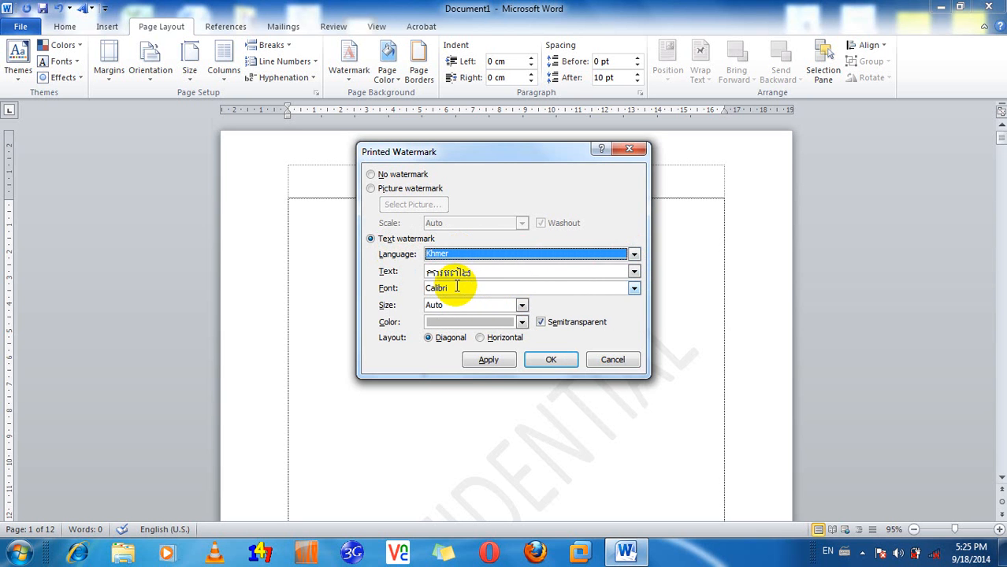
Replace the suggested watermark text with a short Khmer word entered with the Khmer keyboard layout
{"action": "left_click", "coordinate": [485, 272]}
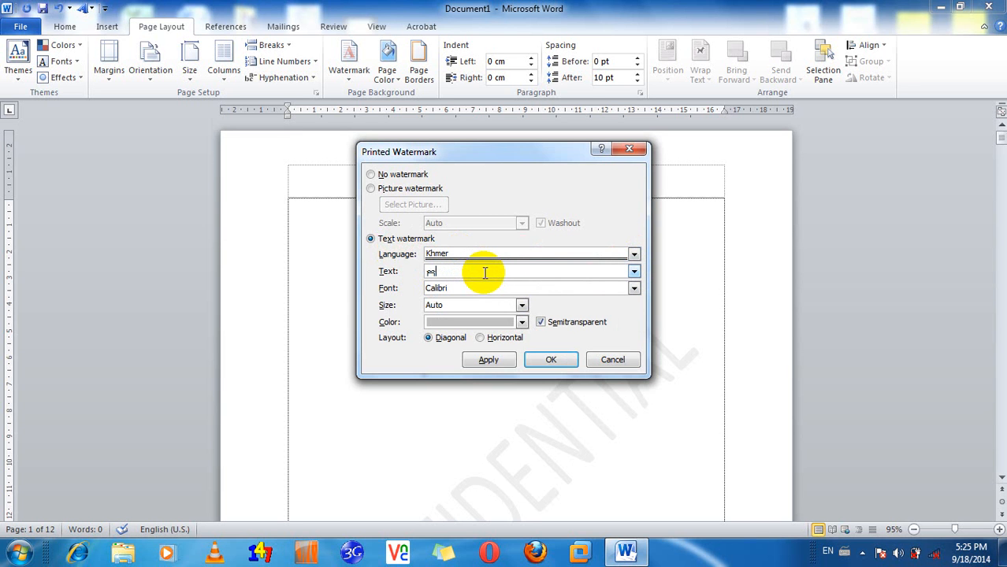
{"action": "key", "text": "BackSpace"}
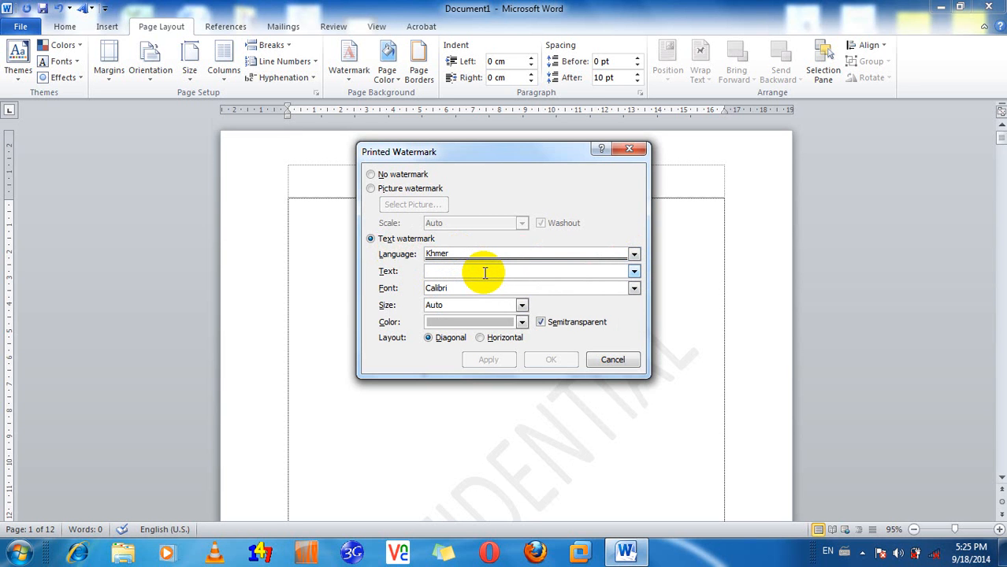
{"action": "key", "text": "alt+shift"}
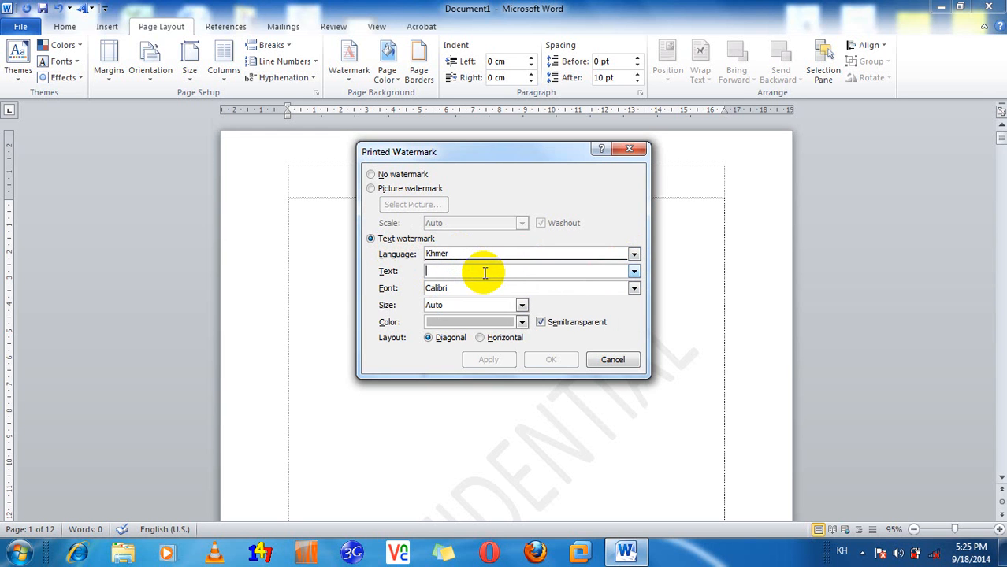
{"action": "type", "text": "ដ"}
{"action": "key", "text": "BackSpace"}
{"action": "type", "text": "ដើ"}
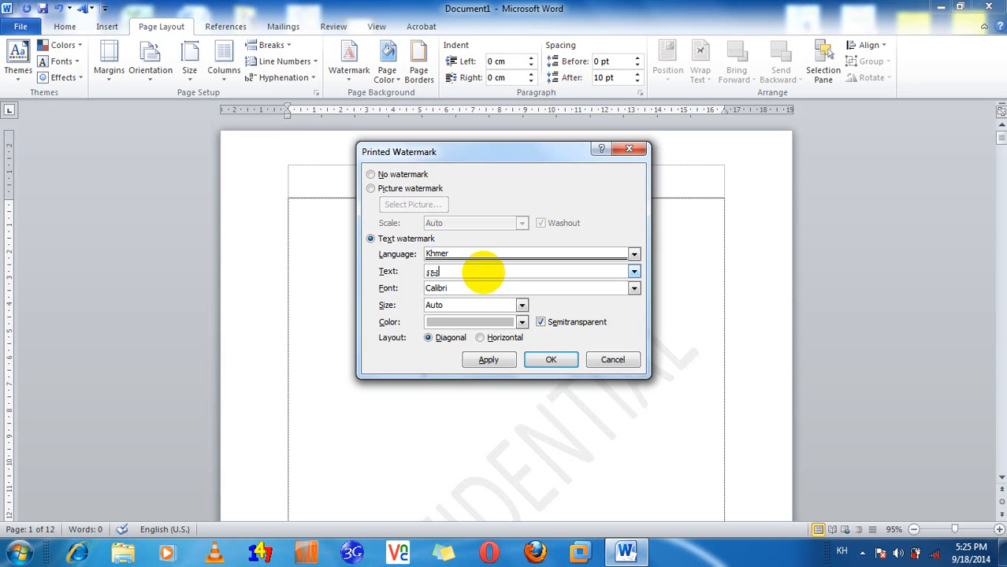
{"action": "key", "text": "BackSpace"}
{"action": "type", "text": "ដ"}
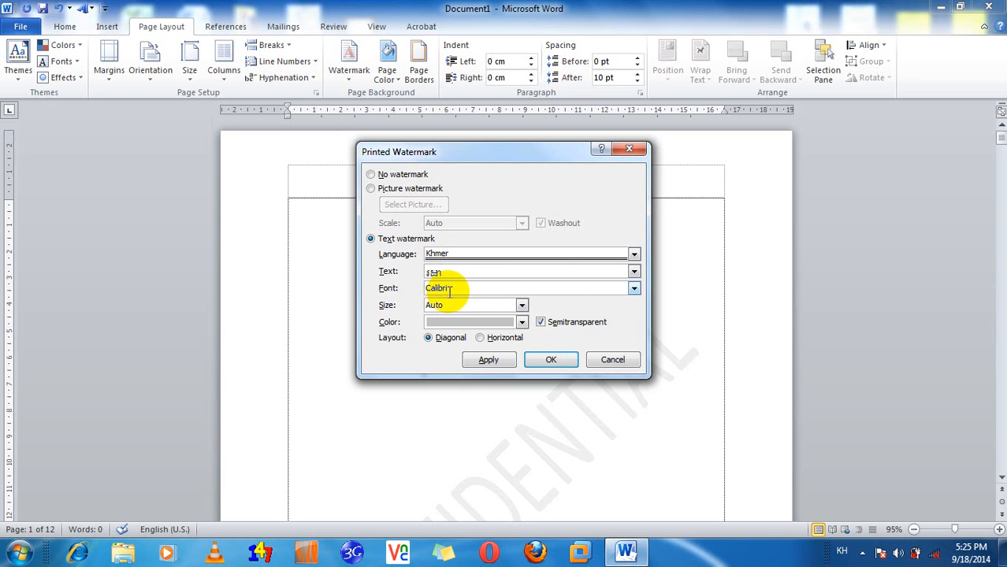
Set the watermark font to Khmer OS Muol Light with size Auto and apply the watermark to the document
{"action": "left_click", "coordinate": [634, 288]}
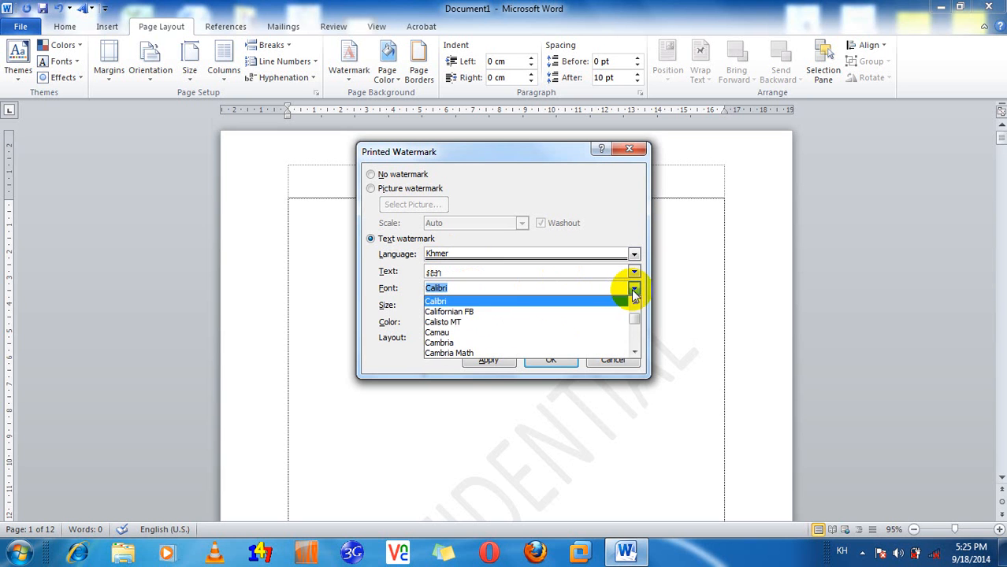
{"action": "left_click", "coordinate": [638, 334]}
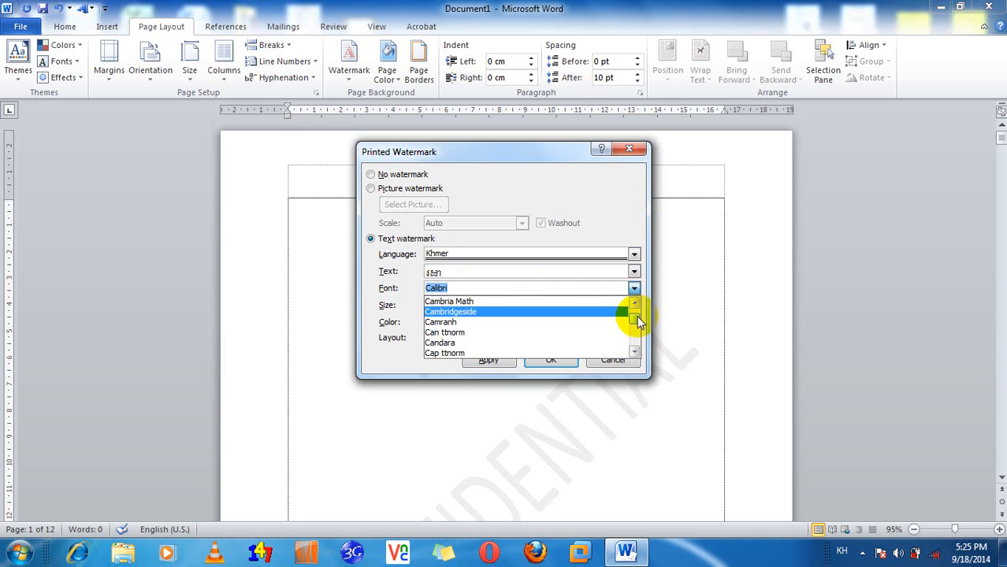
{"action": "left_click_drag", "start_coordinate": [638, 324], "coordinate": [640, 331]}
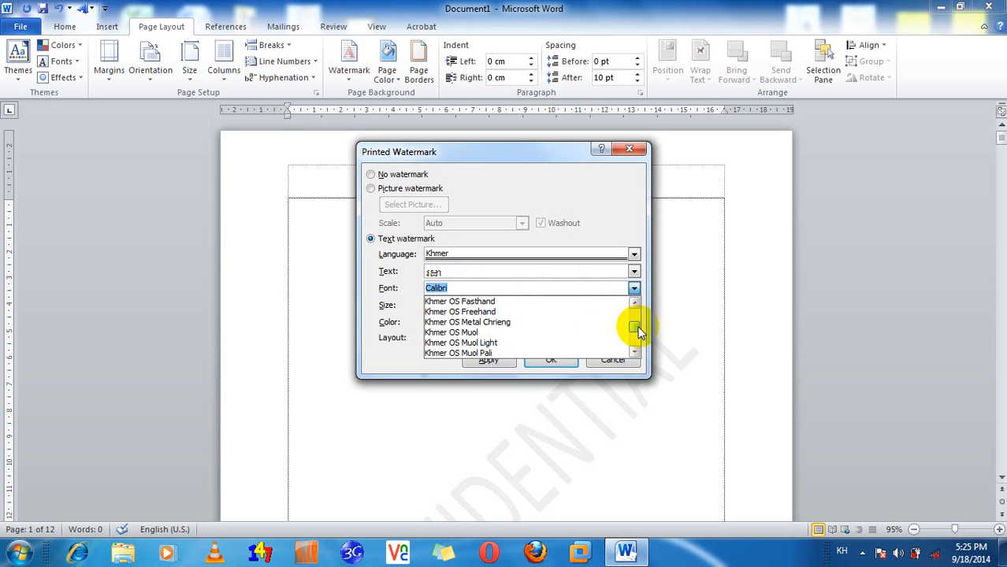
{"action": "left_click", "coordinate": [521, 344]}
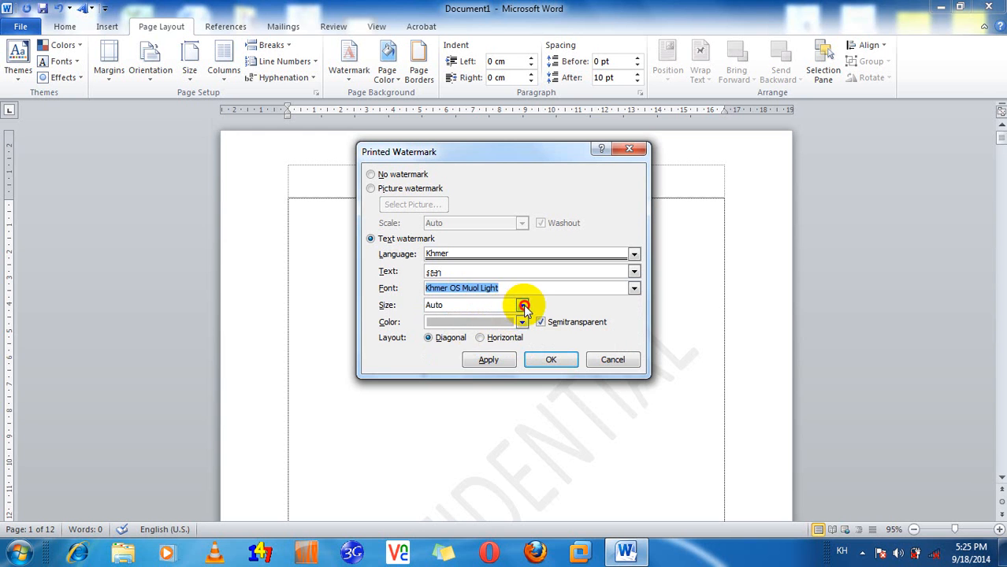
{"action": "left_click", "coordinate": [522, 306]}
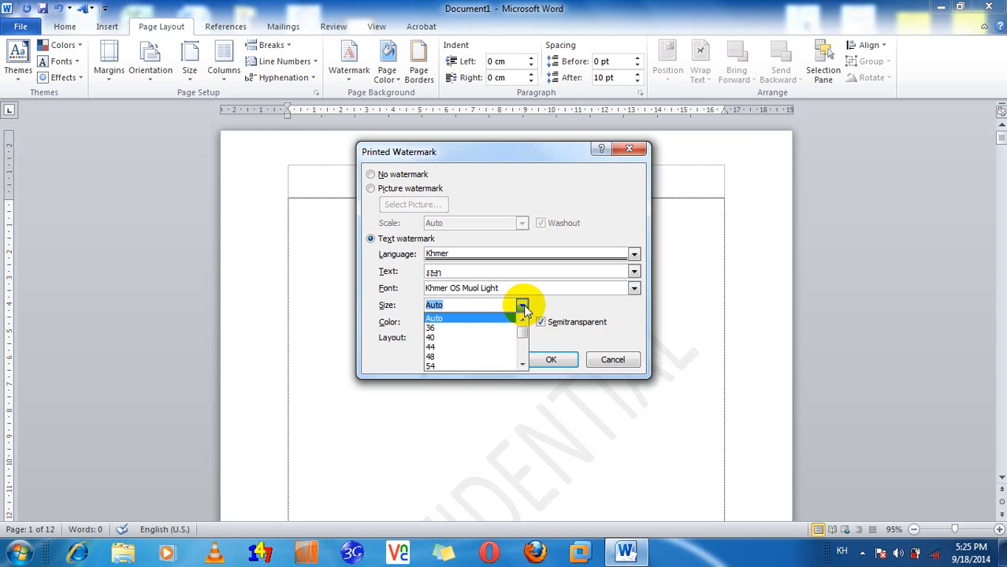
{"action": "left_click", "coordinate": [476, 320]}
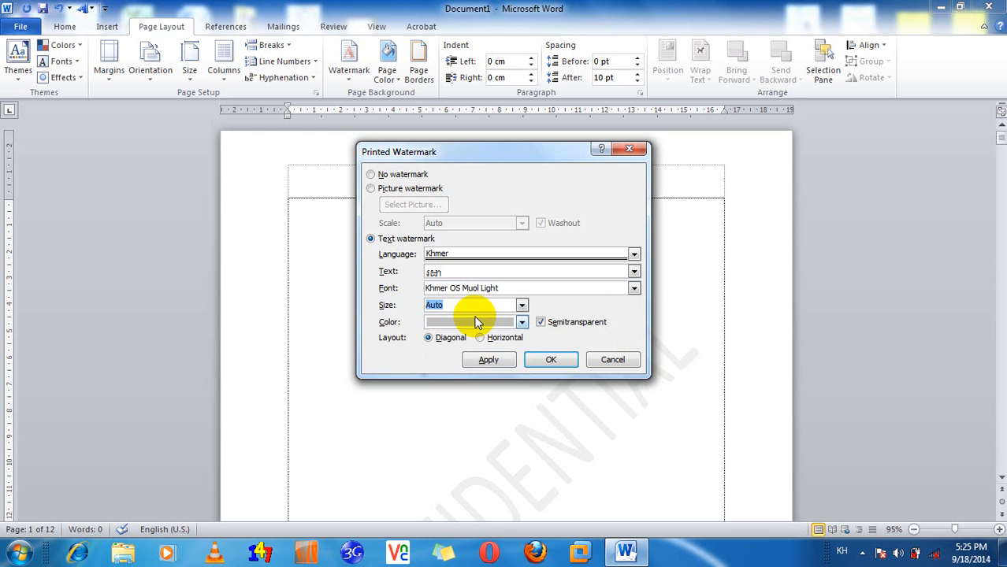
{"action": "left_click", "coordinate": [554, 361]}
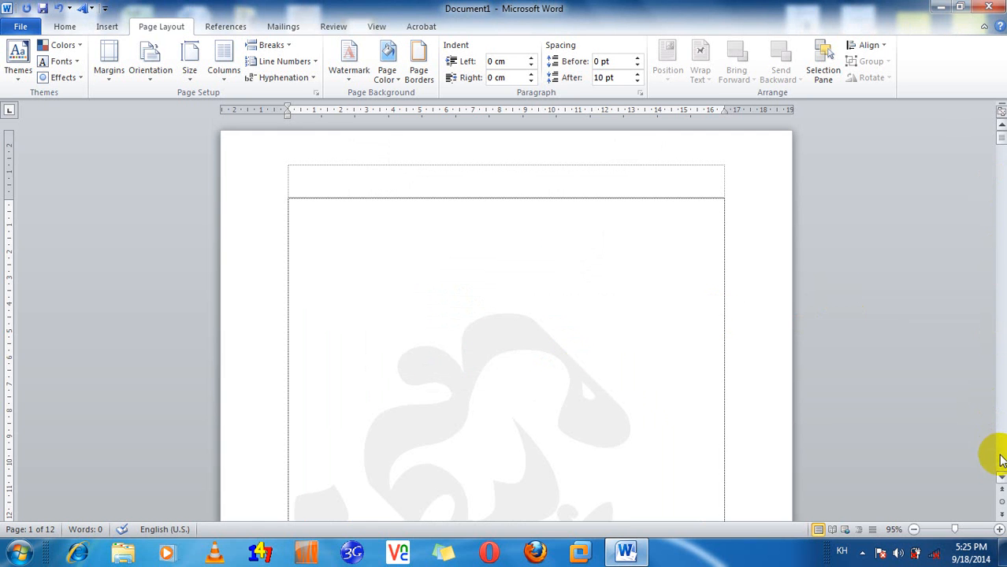
Examine how the Khmer watermark is laid out across the first page
{"action": "left_click", "coordinate": [1002, 478]}
{"action": "left_click", "coordinate": [1002, 479]}
{"action": "left_click", "coordinate": [1001, 479]}
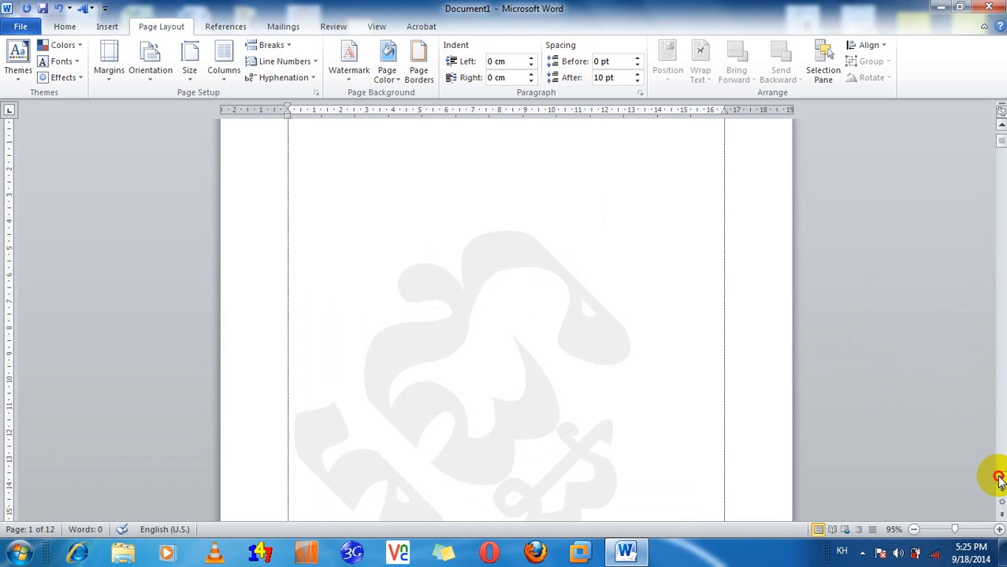
{"action": "left_click", "coordinate": [1002, 479]}
{"action": "left_click", "coordinate": [1002, 479]}
{"action": "left_click", "coordinate": [1002, 479]}
{"action": "left_click", "coordinate": [1002, 479]}
{"action": "left_click", "coordinate": [1002, 479]}
{"action": "left_click", "coordinate": [1001, 479]}
{"action": "left_click", "coordinate": [1002, 479]}
{"action": "left_click", "coordinate": [1002, 479]}
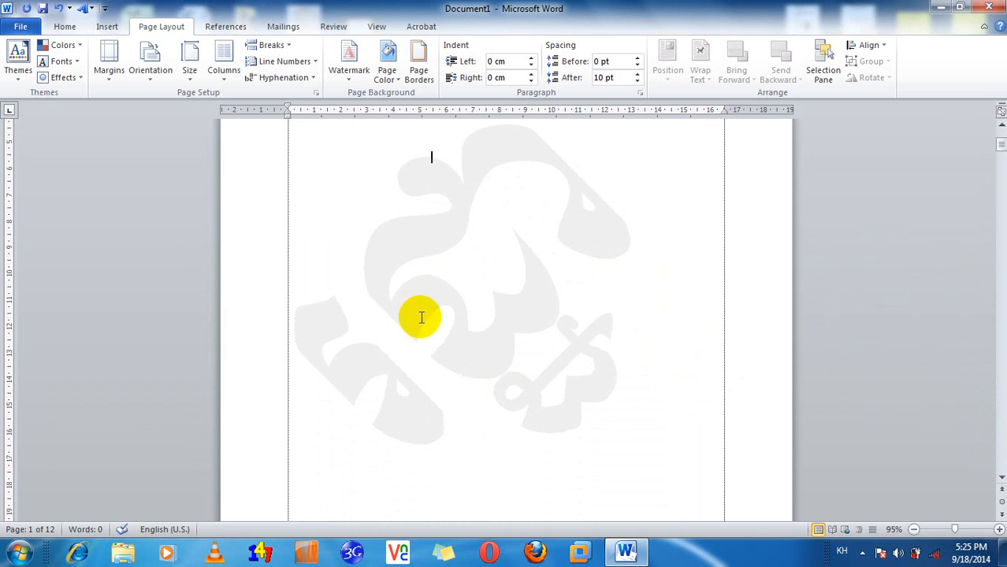
{"action": "left_click", "coordinate": [1001, 480]}
{"action": "left_click", "coordinate": [1002, 479]}
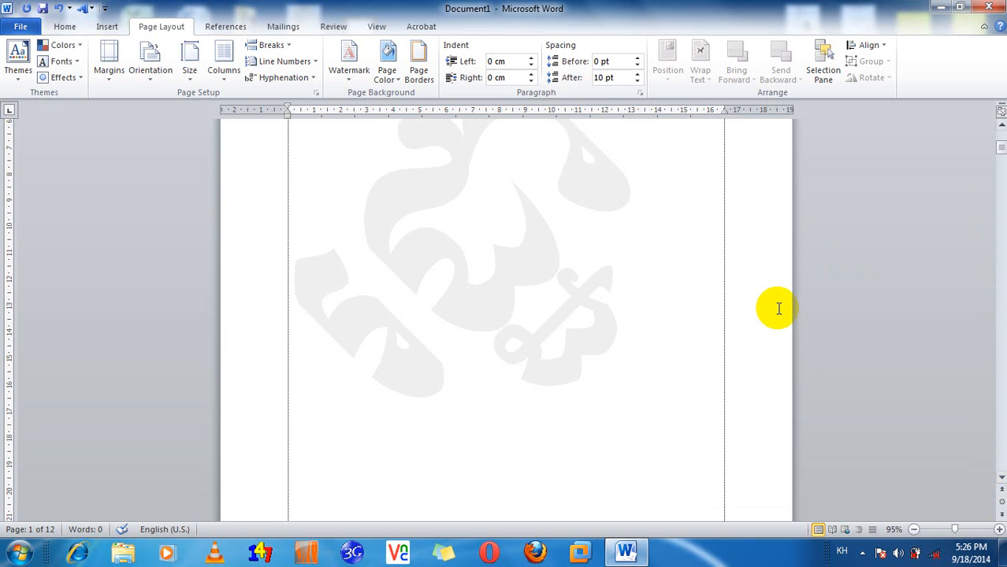
Set the page color to the medium blue from the main row of theme colors
{"action": "left_click", "coordinate": [395, 83]}
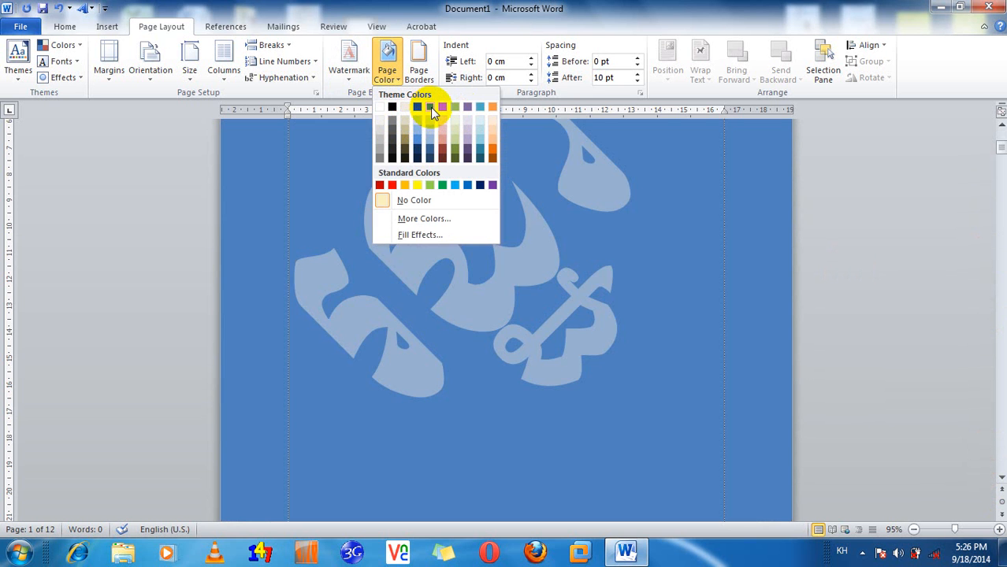
{"action": "left_click", "coordinate": [429, 108]}
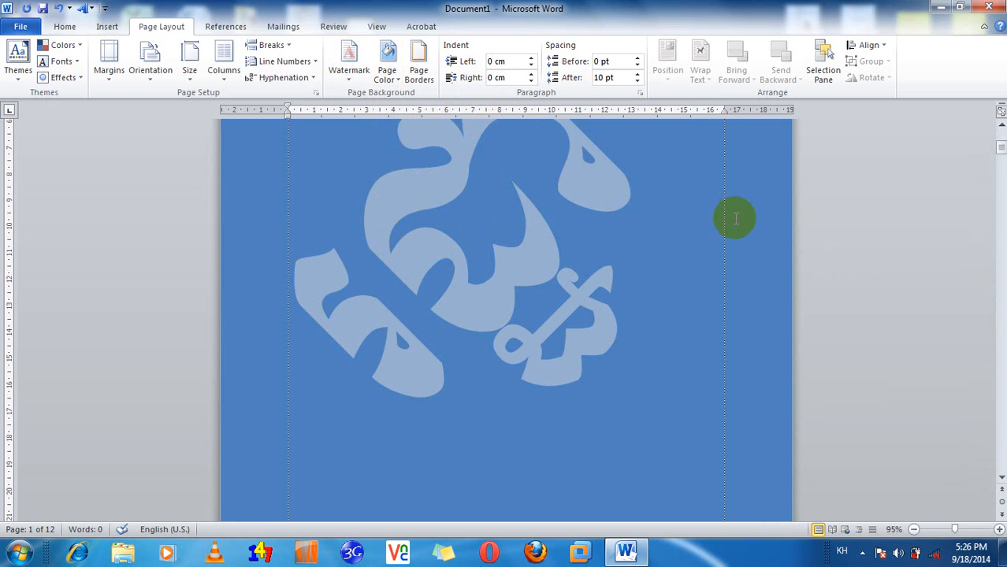
{"action": "left_click", "coordinate": [1001, 126]}
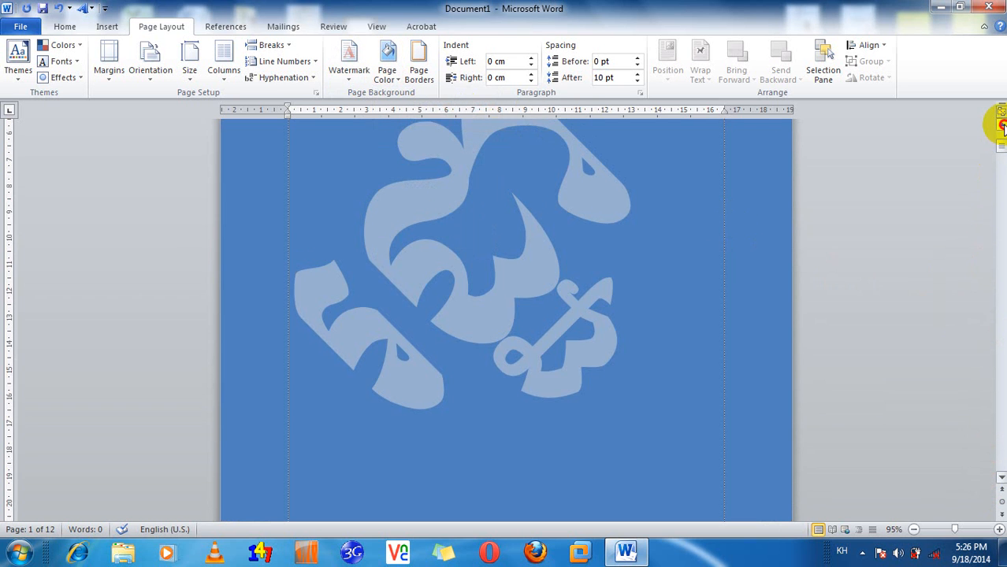
{"action": "left_click", "coordinate": [1003, 126]}
{"action": "left_click", "coordinate": [1003, 126]}
{"action": "left_click", "coordinate": [1002, 126]}
{"action": "left_click", "coordinate": [1002, 126]}
{"action": "left_click", "coordinate": [1003, 126]}
{"action": "left_click", "coordinate": [1002, 126]}
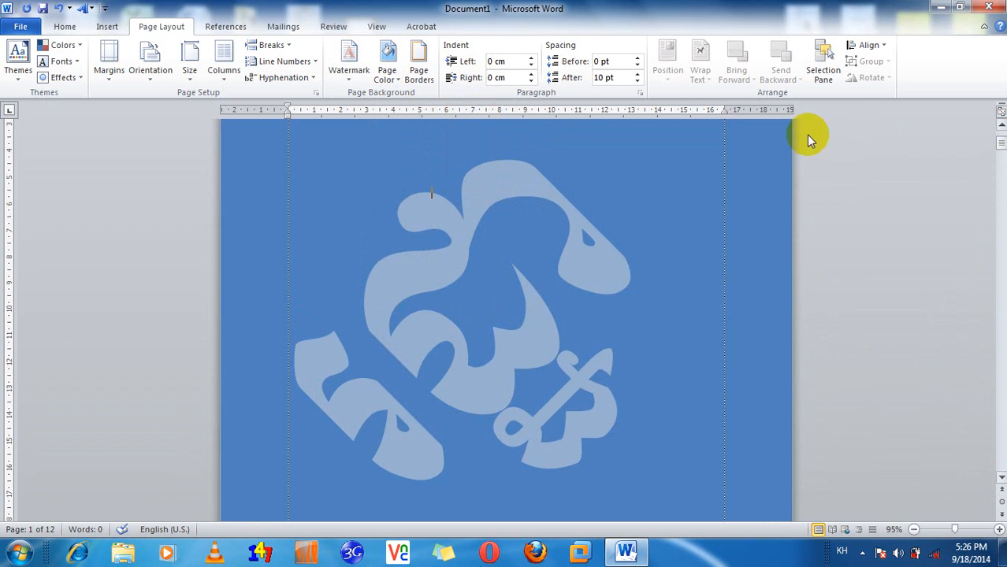
{"action": "left_click", "coordinate": [1001, 128]}
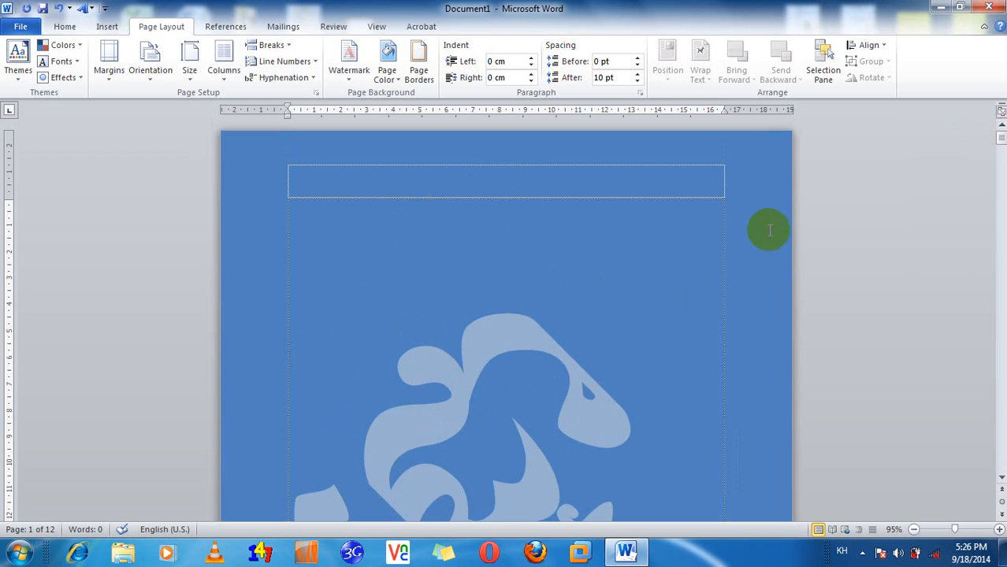
Try one-color, two-color and Early Sunset preset gradients as the page fill, going through the preset's horizontal variants
{"action": "left_click", "coordinate": [386, 73]}
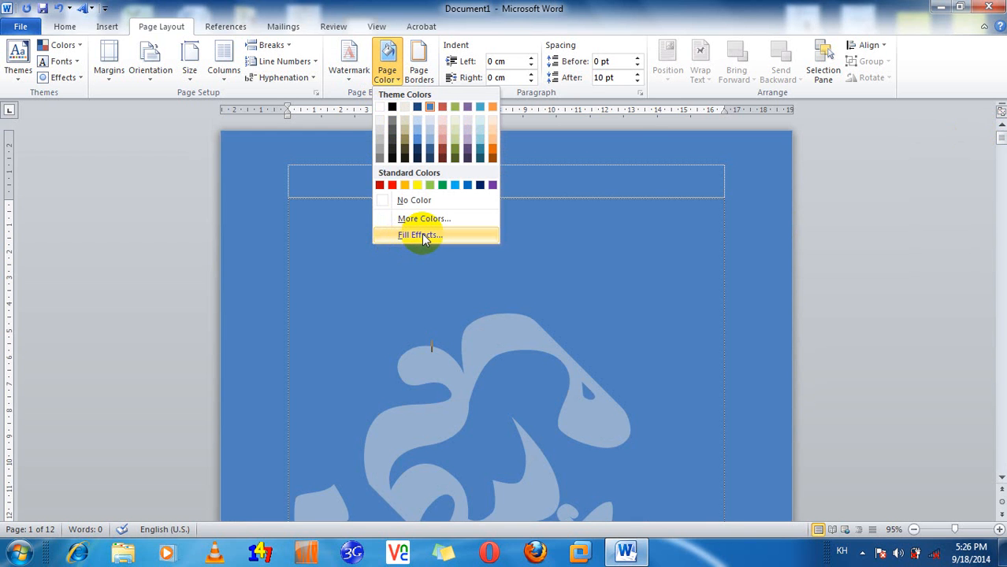
{"action": "left_click", "coordinate": [422, 236]}
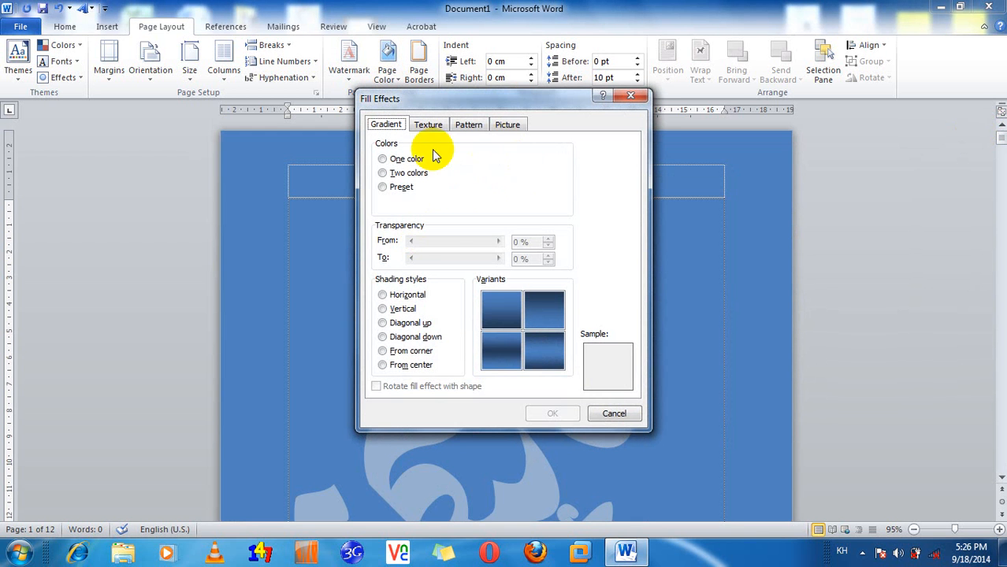
{"action": "left_click_drag", "start_coordinate": [505, 105], "coordinate": [631, 58]}
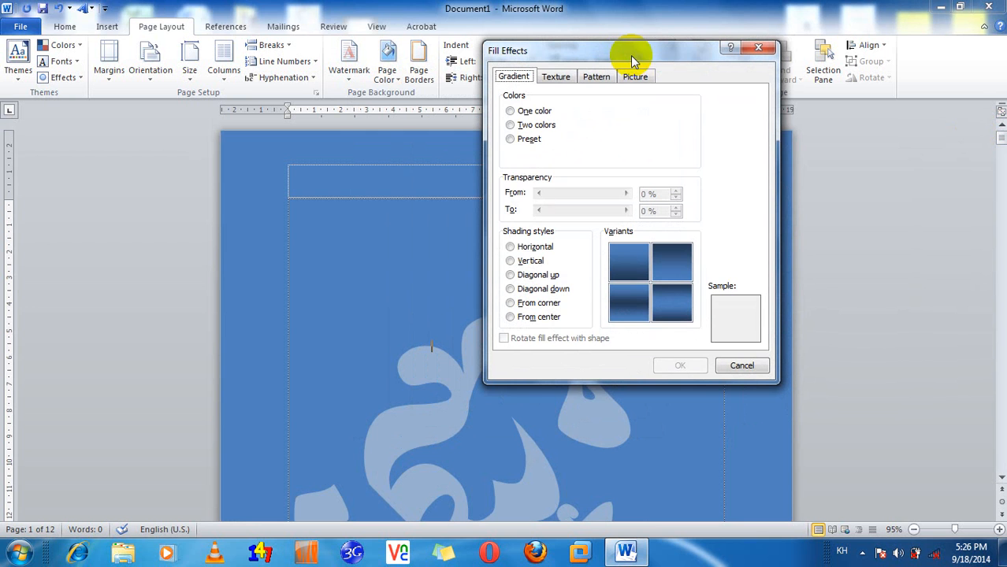
{"action": "left_click", "coordinate": [511, 126]}
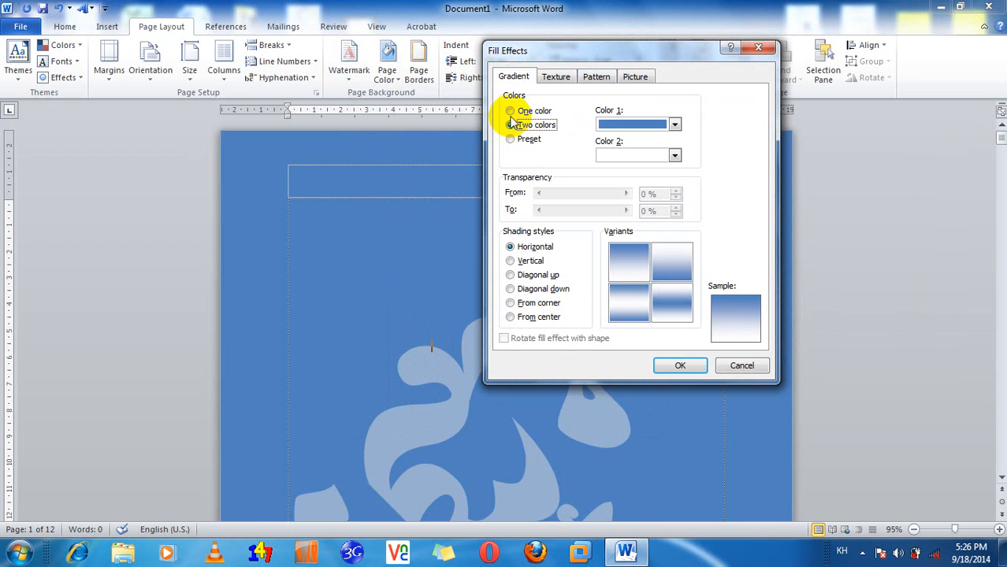
{"action": "left_click", "coordinate": [511, 112]}
{"action": "left_click", "coordinate": [510, 125]}
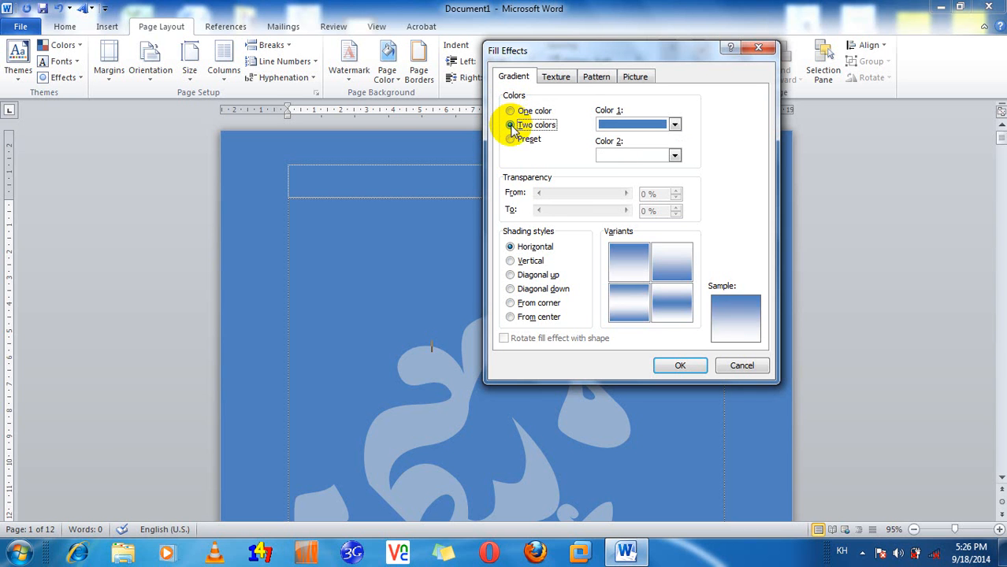
{"action": "left_click", "coordinate": [512, 139]}
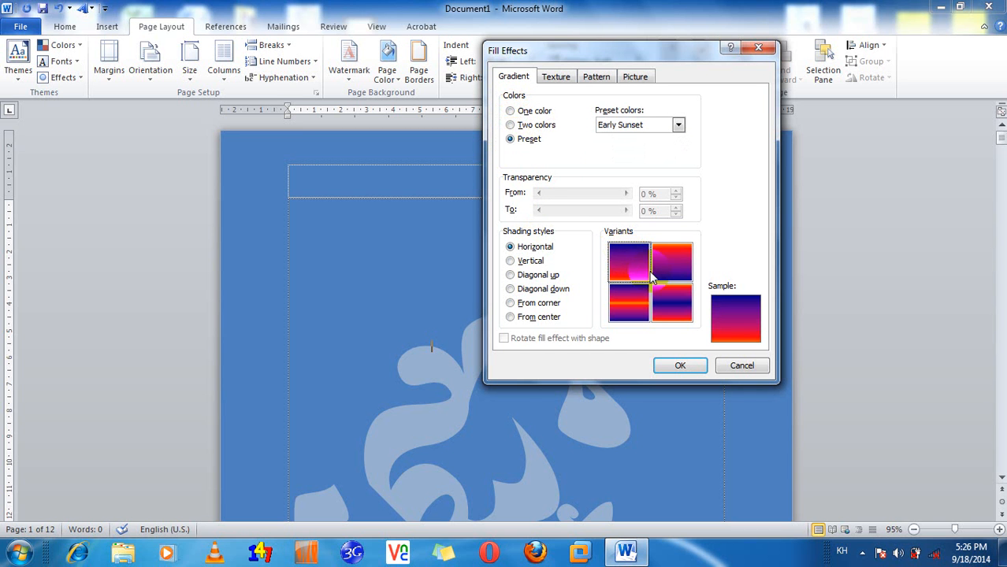
{"action": "left_click", "coordinate": [660, 276]}
{"action": "left_click", "coordinate": [621, 312]}
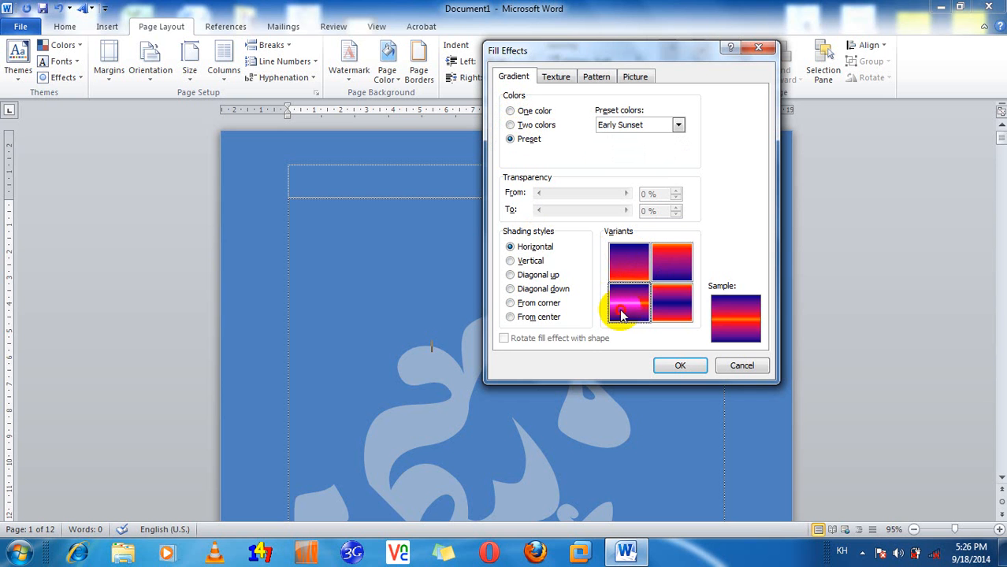
{"action": "left_click", "coordinate": [679, 310]}
Try the Vertical, Diagonal up, Diagonal down, From corner and From center shading styles on the Early Sunset gradient
{"action": "left_click", "coordinate": [536, 262]}
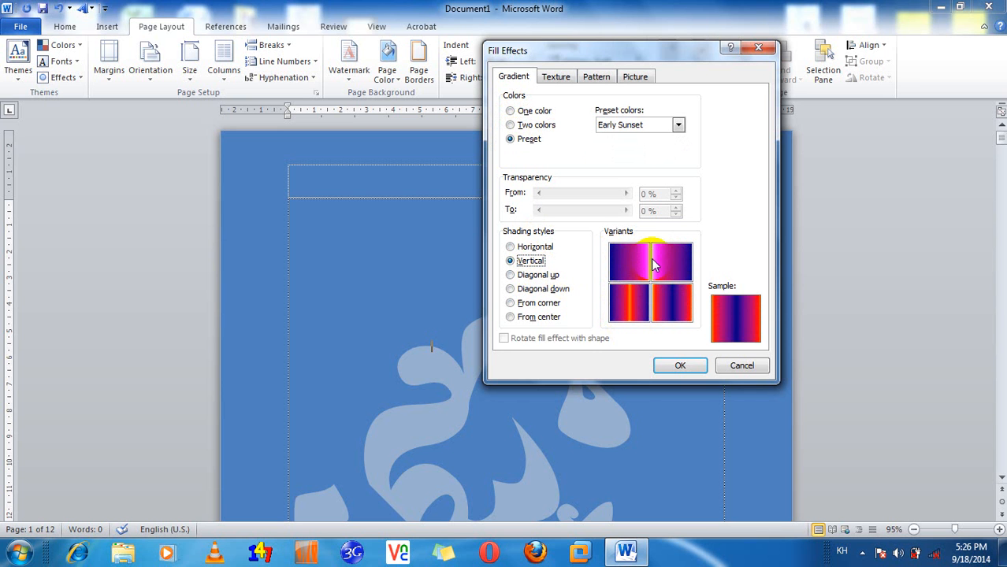
{"action": "left_click", "coordinate": [538, 275]}
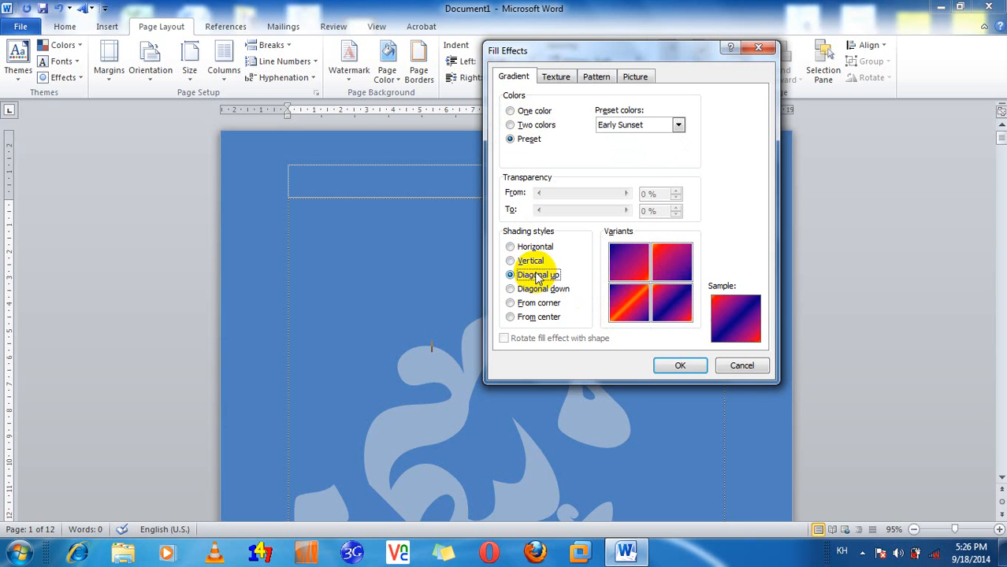
{"action": "left_click", "coordinate": [550, 289]}
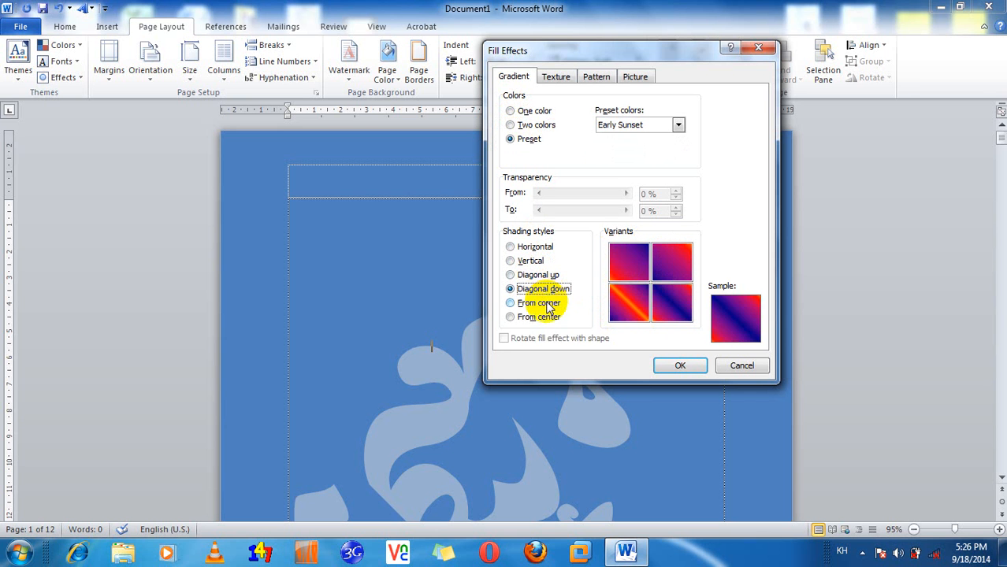
{"action": "left_click", "coordinate": [547, 305]}
{"action": "left_click", "coordinate": [546, 316]}
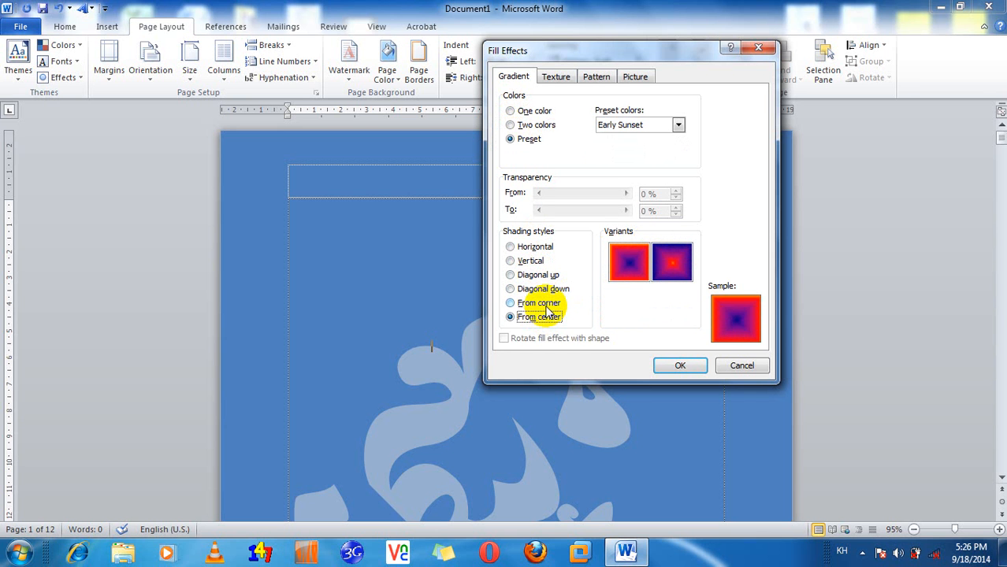
{"action": "left_click", "coordinate": [638, 128]}
{"action": "left_click", "coordinate": [631, 139]}
Try several dense dotted patterns as the page fill, from 60% to 80%
{"action": "left_click", "coordinate": [597, 77]}
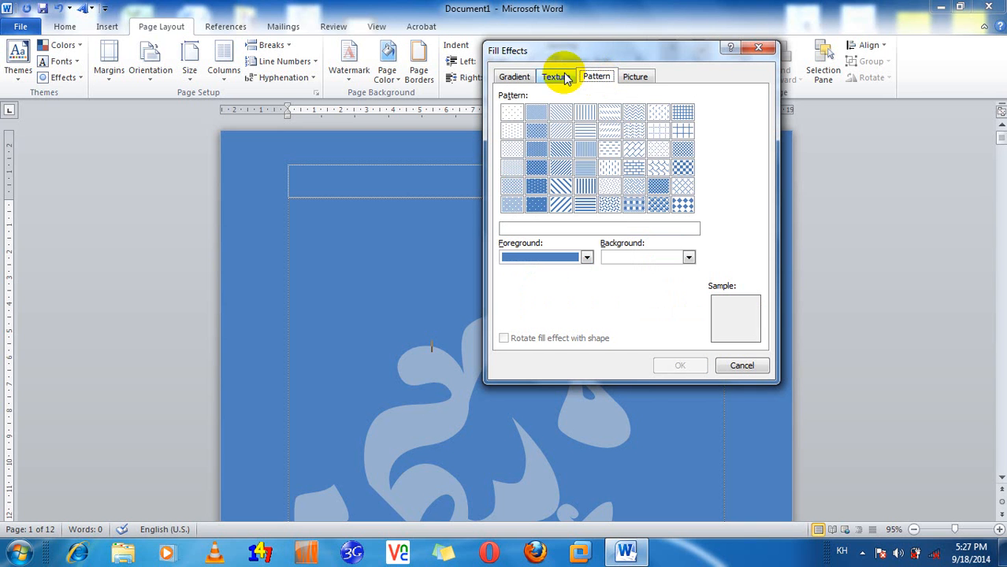
{"action": "left_click", "coordinate": [536, 130]}
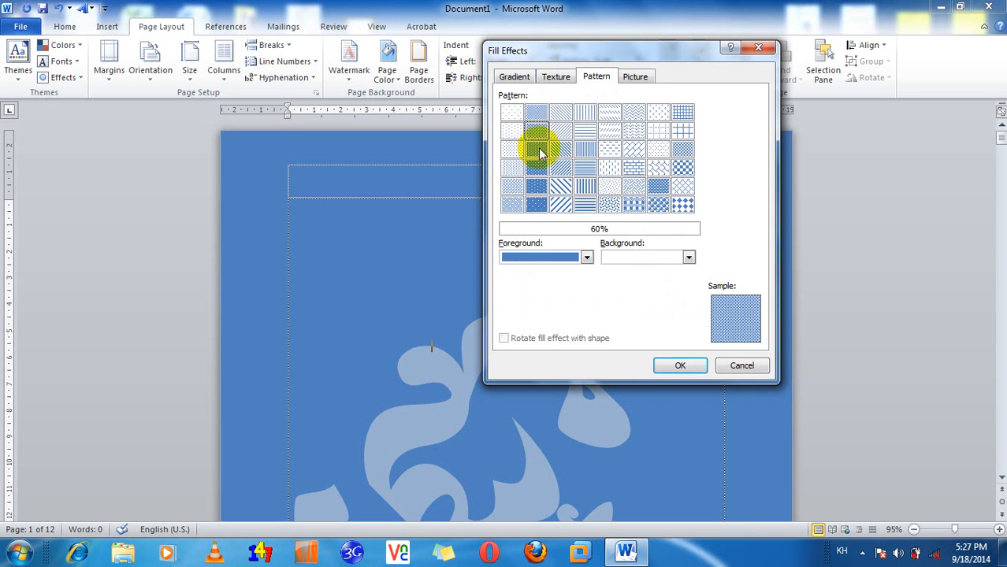
{"action": "left_click", "coordinate": [537, 149]}
{"action": "left_click", "coordinate": [536, 166]}
{"action": "left_click", "coordinate": [538, 187]}
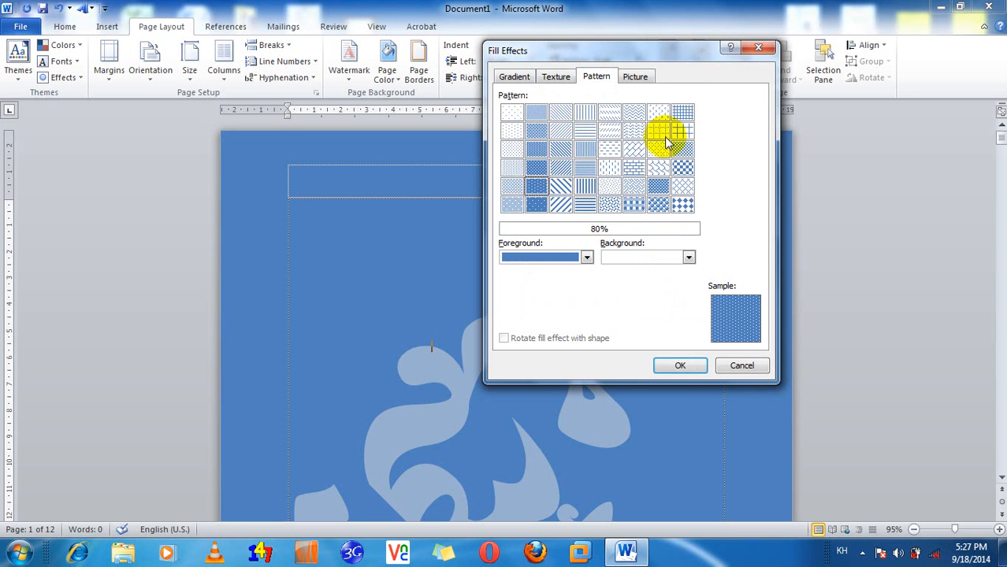
Try the tiger picture 1 (10).jpg from the Pictures library as the page background, and undo it
{"action": "left_click", "coordinate": [636, 76]}
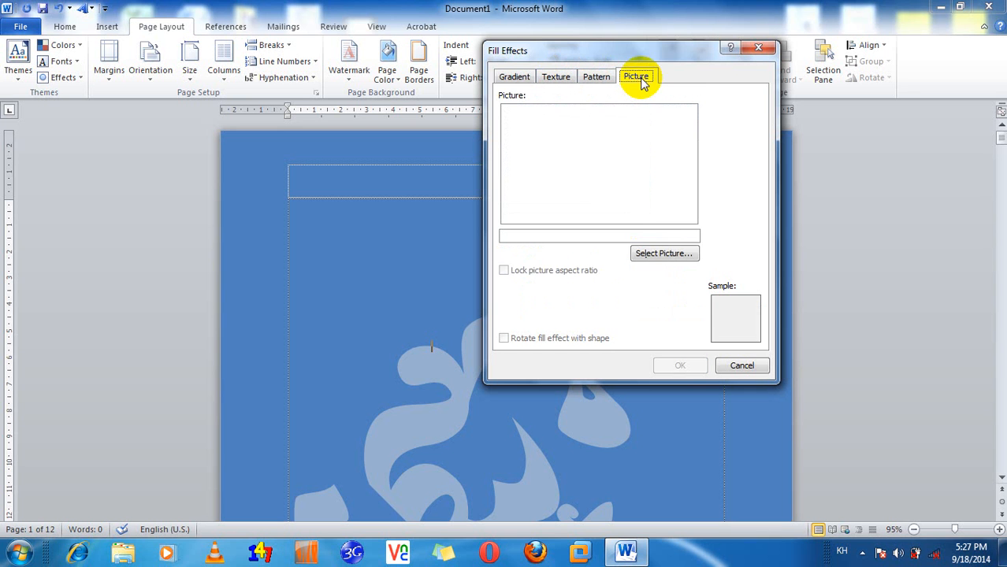
{"action": "left_click", "coordinate": [646, 260]}
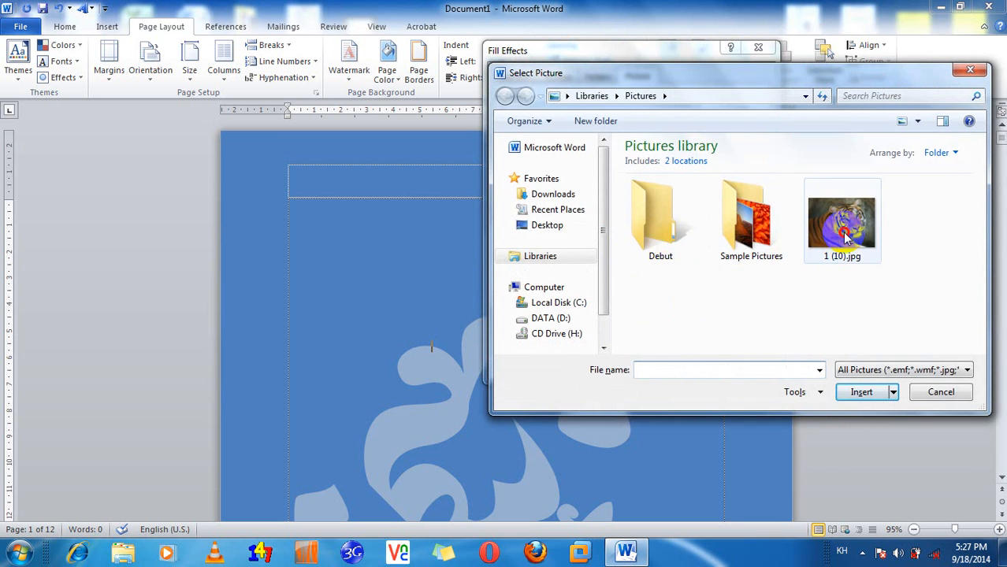
{"action": "double_click", "coordinate": [844, 233]}
{"action": "left_click", "coordinate": [677, 366]}
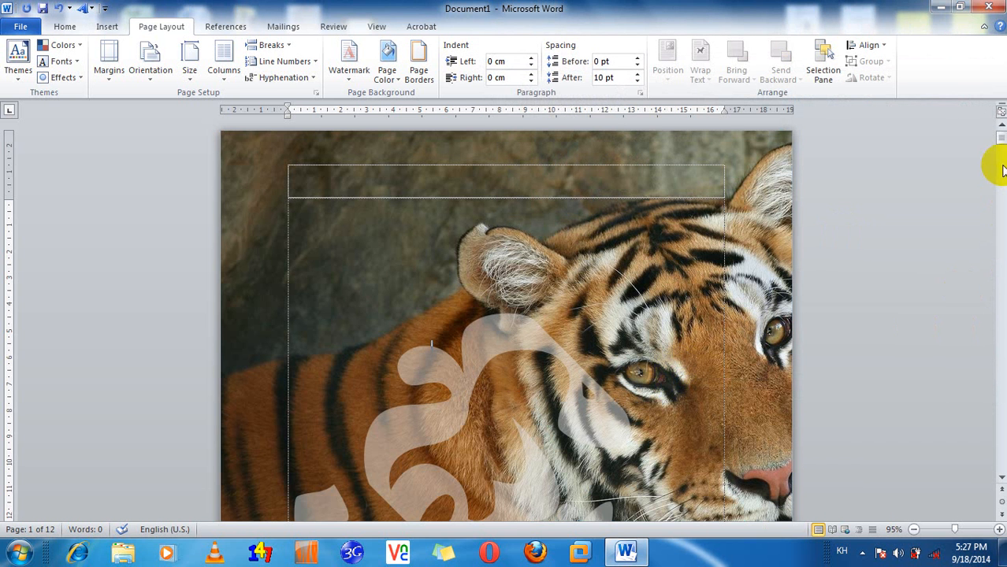
{"action": "left_click_drag", "start_coordinate": [999, 140], "coordinate": [1003, 99]}
{"action": "key", "text": "ctrl+z"}
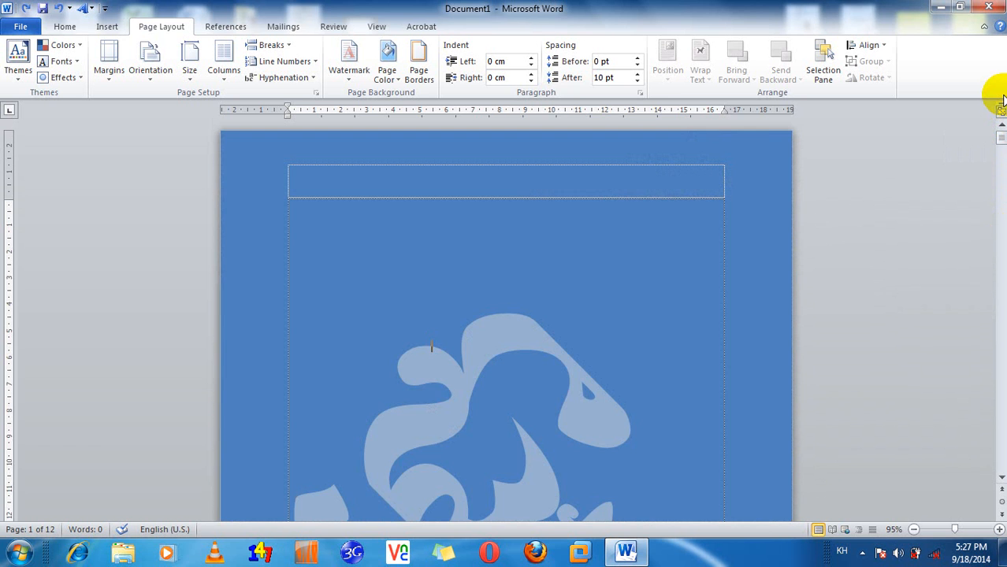
Fill the page background with the Early Sunset preset gradient, using Horizontal shading and a variant with orange-red at the top
{"action": "left_click", "coordinate": [399, 79]}
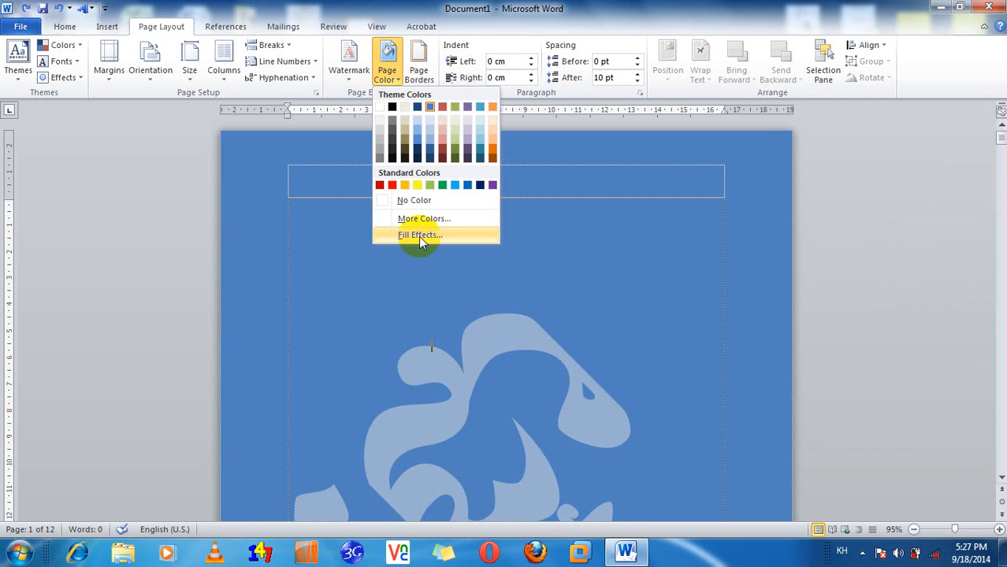
{"action": "left_click", "coordinate": [419, 234]}
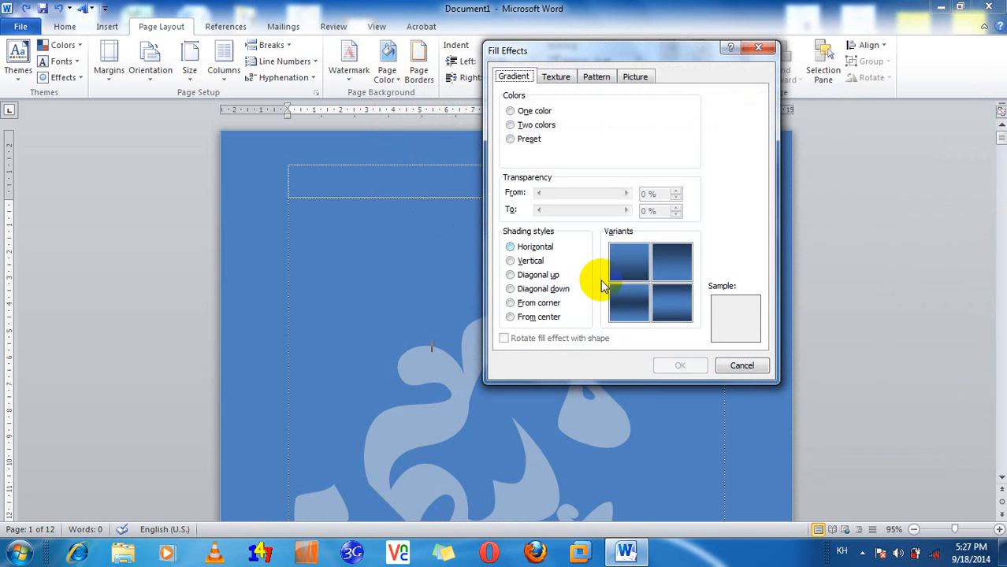
{"action": "left_click", "coordinate": [524, 247]}
{"action": "left_click", "coordinate": [529, 262]}
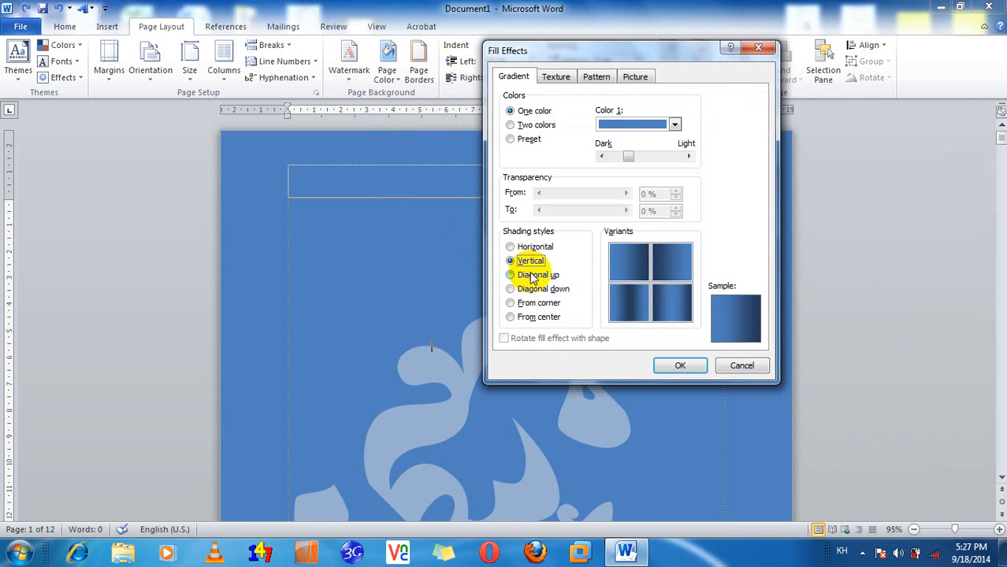
{"action": "left_click", "coordinate": [536, 276]}
{"action": "left_click", "coordinate": [537, 126]}
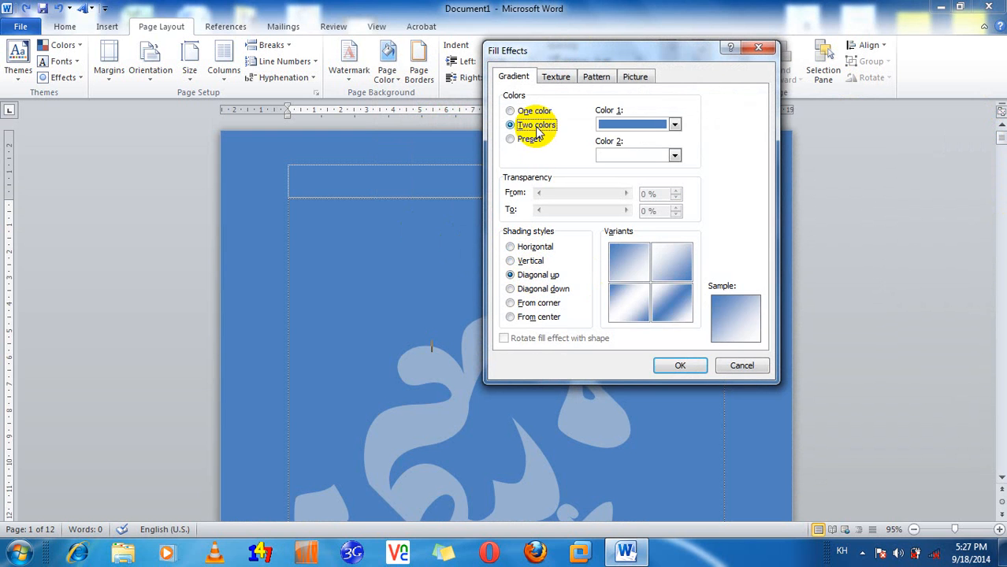
{"action": "left_click", "coordinate": [528, 140]}
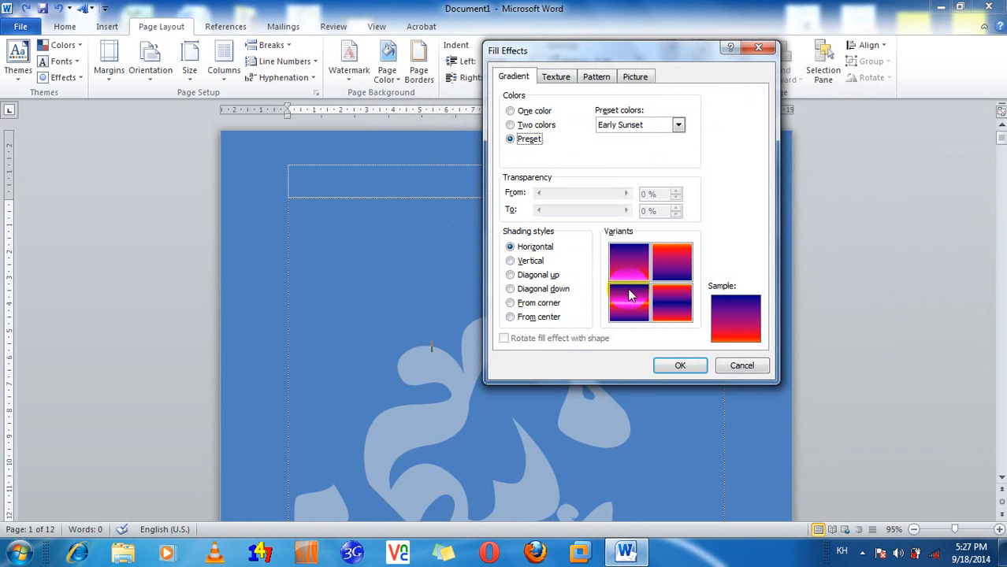
{"action": "left_click", "coordinate": [630, 296]}
{"action": "left_click", "coordinate": [637, 269]}
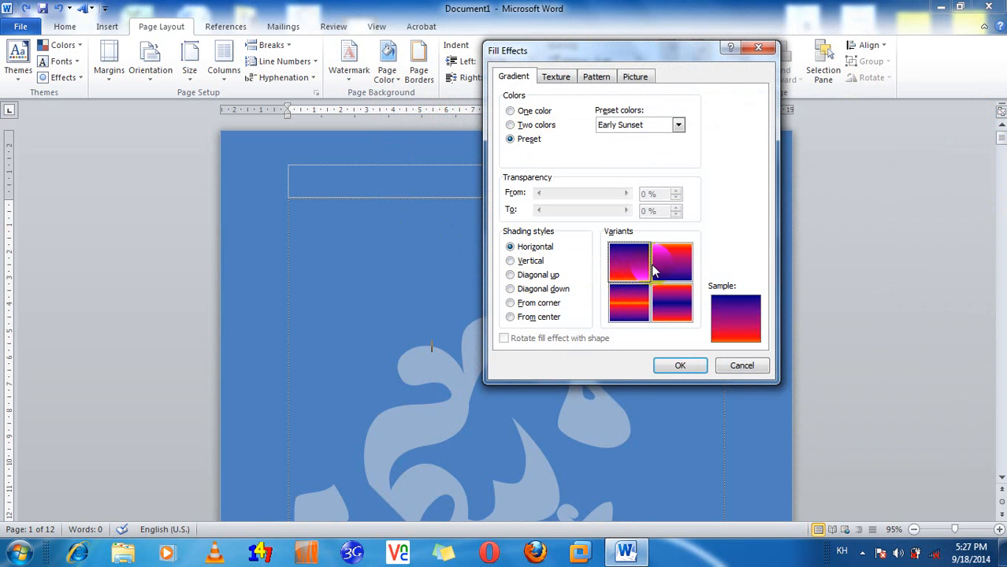
{"action": "left_click", "coordinate": [659, 273]}
{"action": "left_click", "coordinate": [675, 362]}
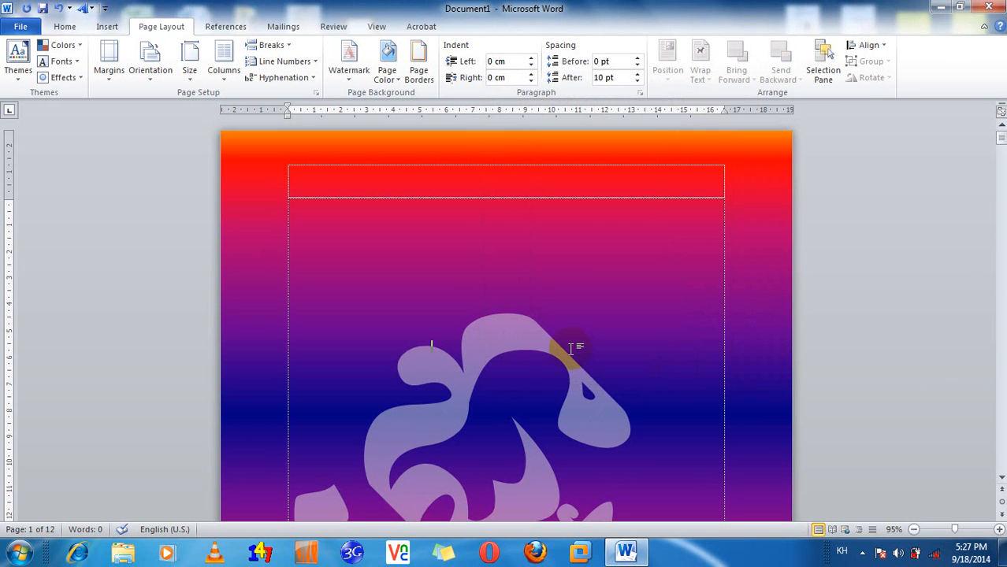
{"action": "mouse_move", "coordinate": [1003, 146]}
{"action": "left_mouse_down"}
{"action": "mouse_move", "coordinate": [1002, 297]}
{"action": "mouse_move", "coordinate": [1001, 126]}
{"action": "left_mouse_up"}
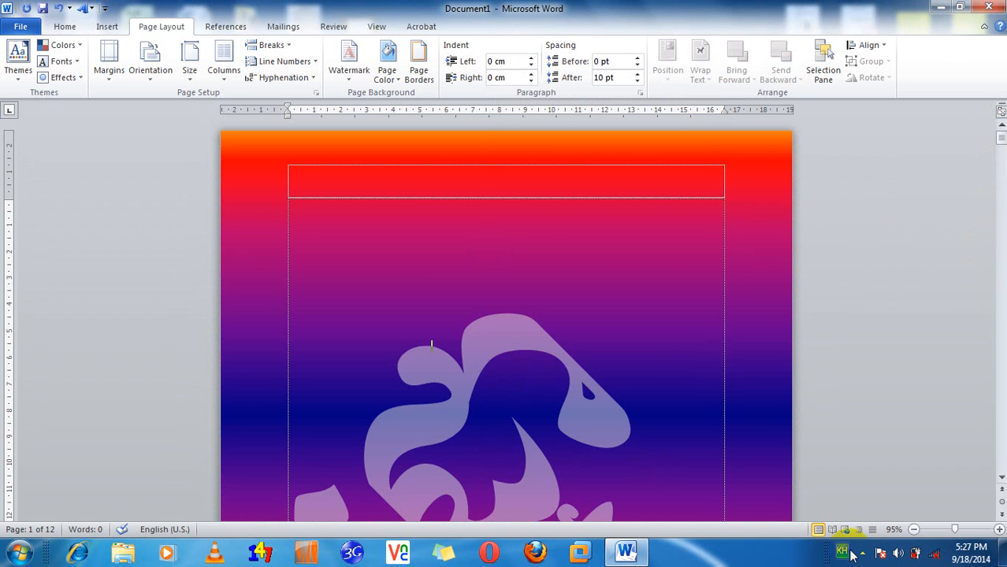
{"action": "left_click", "coordinate": [351, 85]}
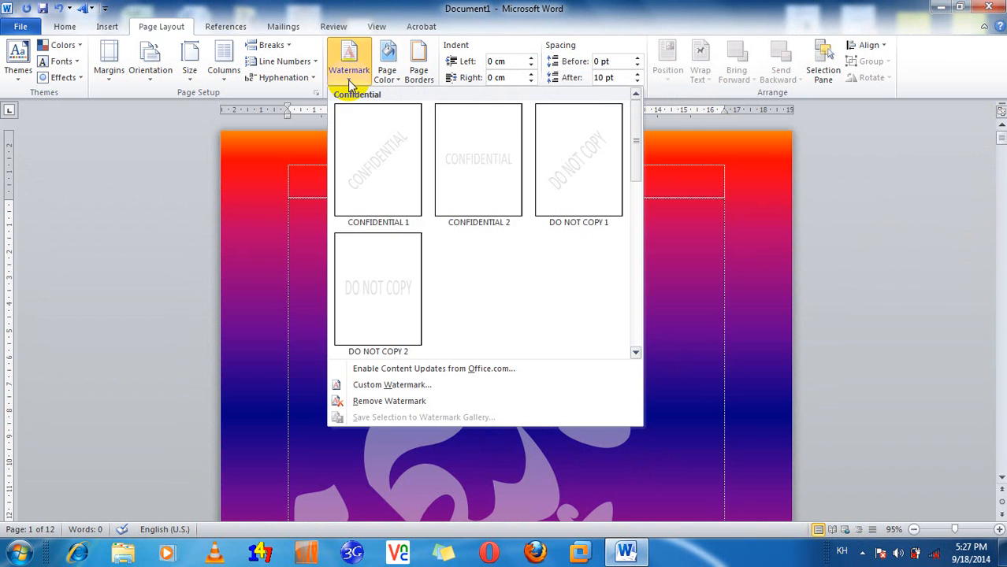
{"action": "left_click", "coordinate": [392, 79]}
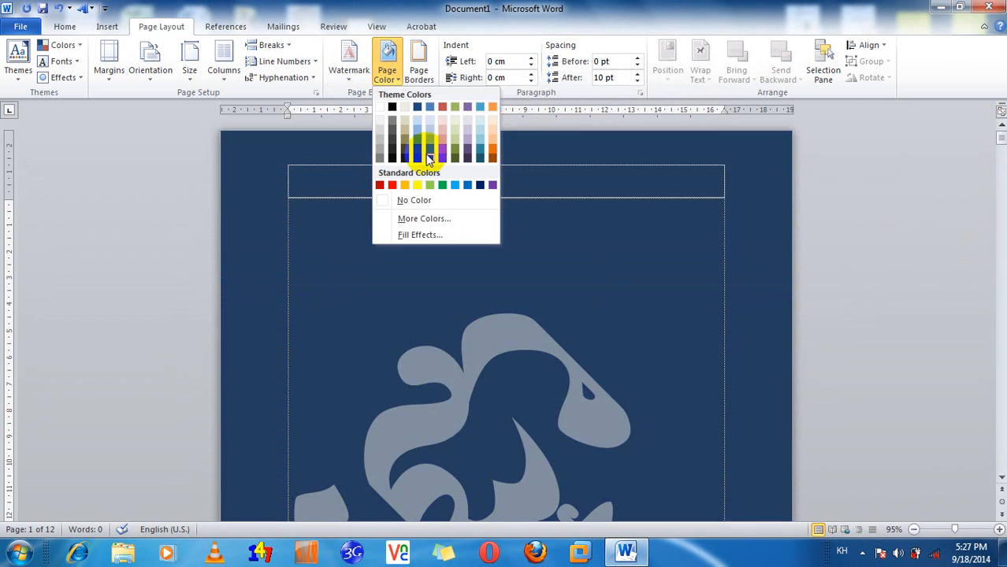
{"action": "left_click", "coordinate": [582, 348]}
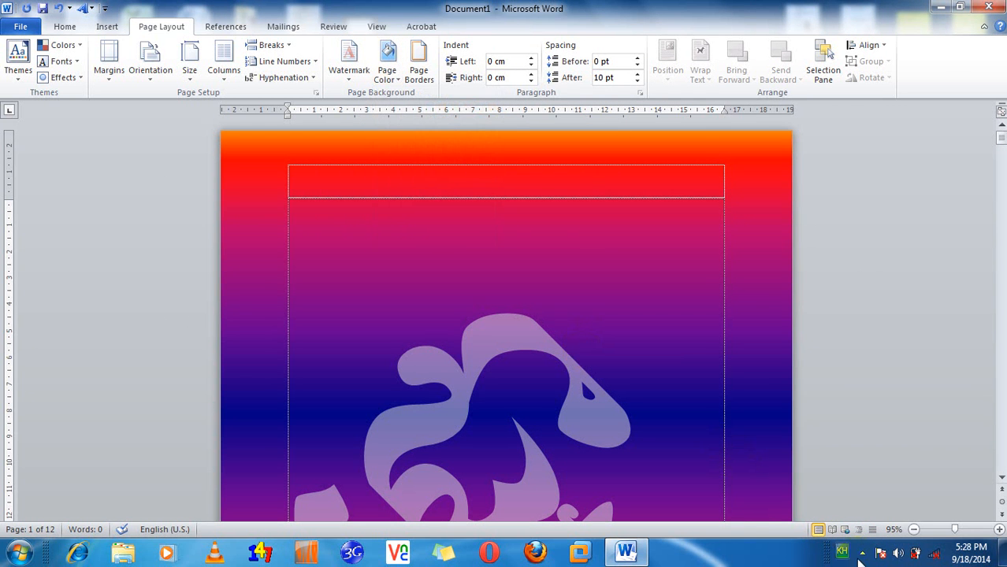